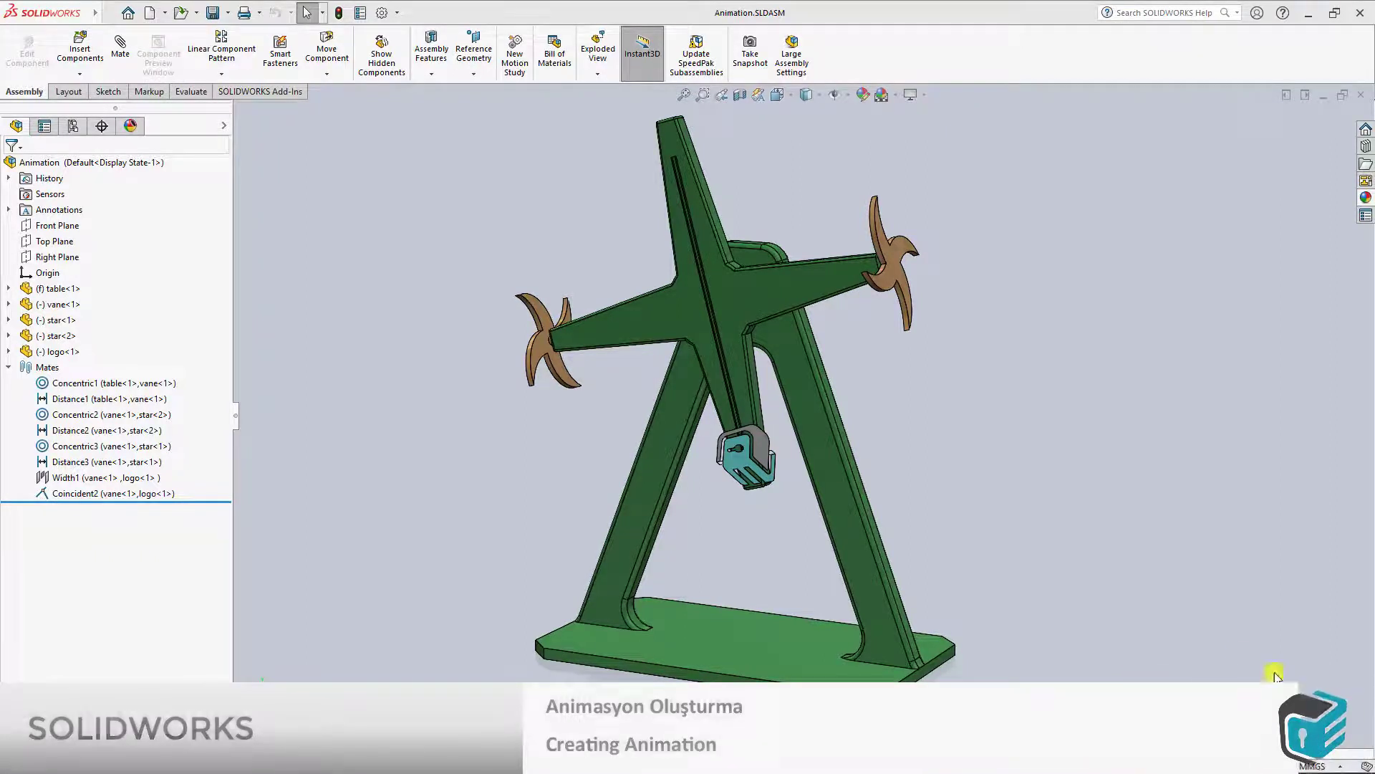
- In Motion Study 1, add a rotary motor on the vane's hub face at 10 RPM
click(188, 753)
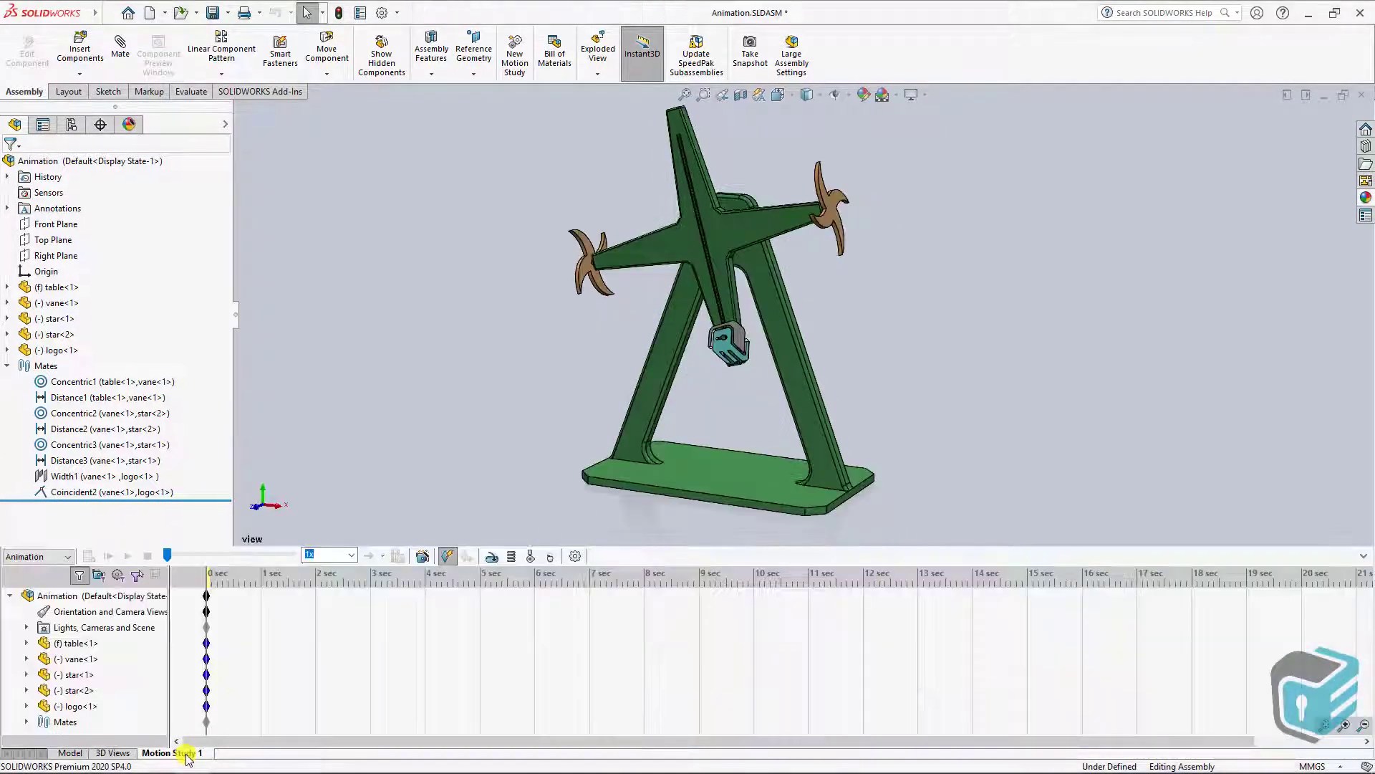
click(492, 558)
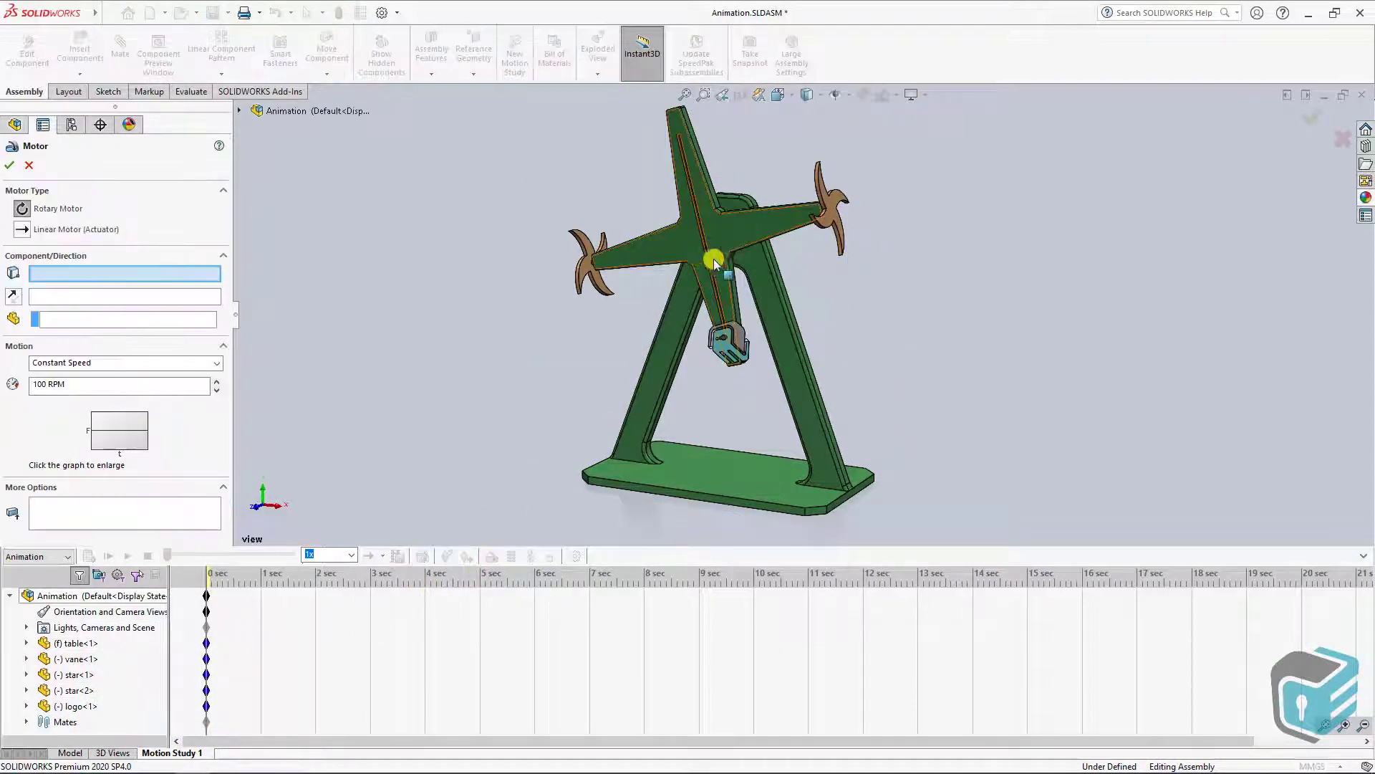
scroll(747, 196, down, 2)
scroll(747, 195, down, 2)
scroll(737, 276, down, 2)
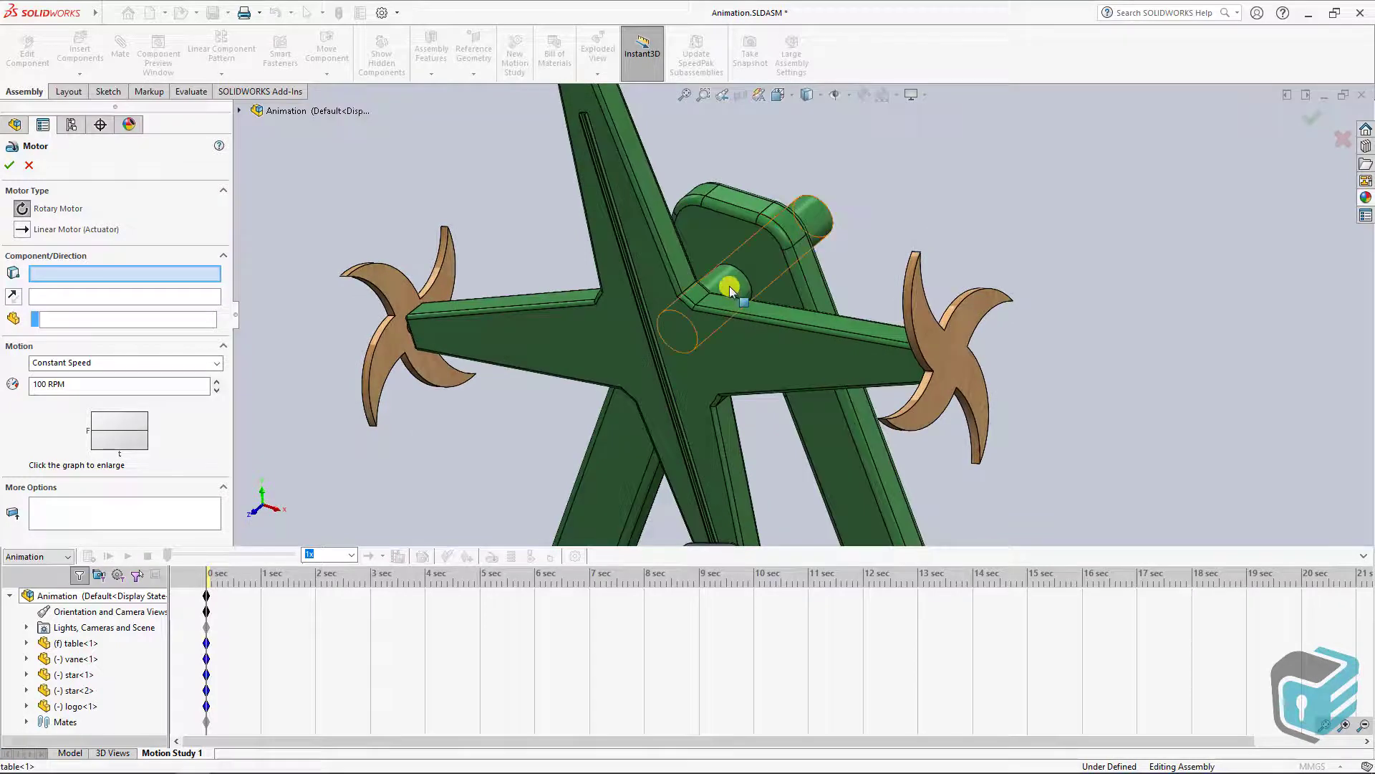
click(729, 286)
mouse_move(795, 368)
middle_down()
mouse_move(822, 282)
mouse_move(352, 316)
middle_up()
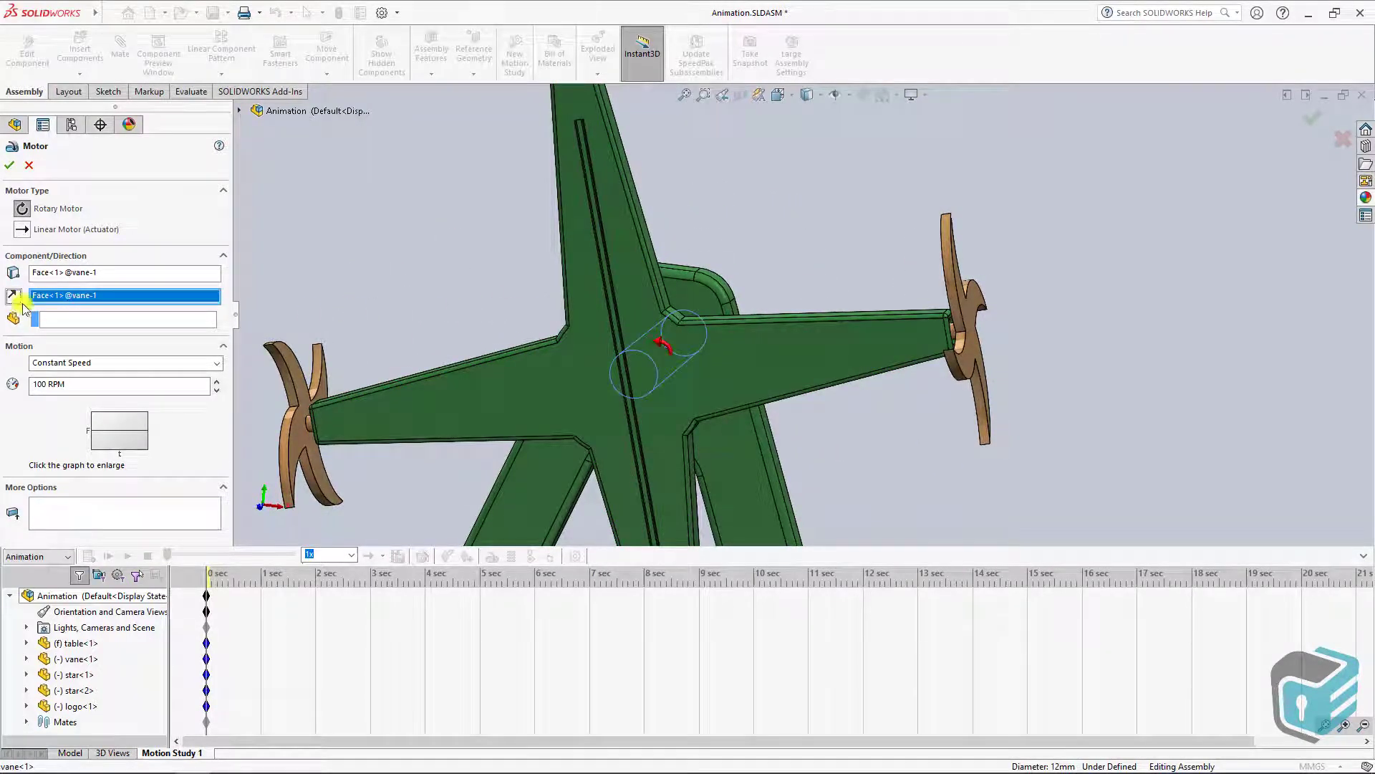
double_click(62, 383)
text(10)
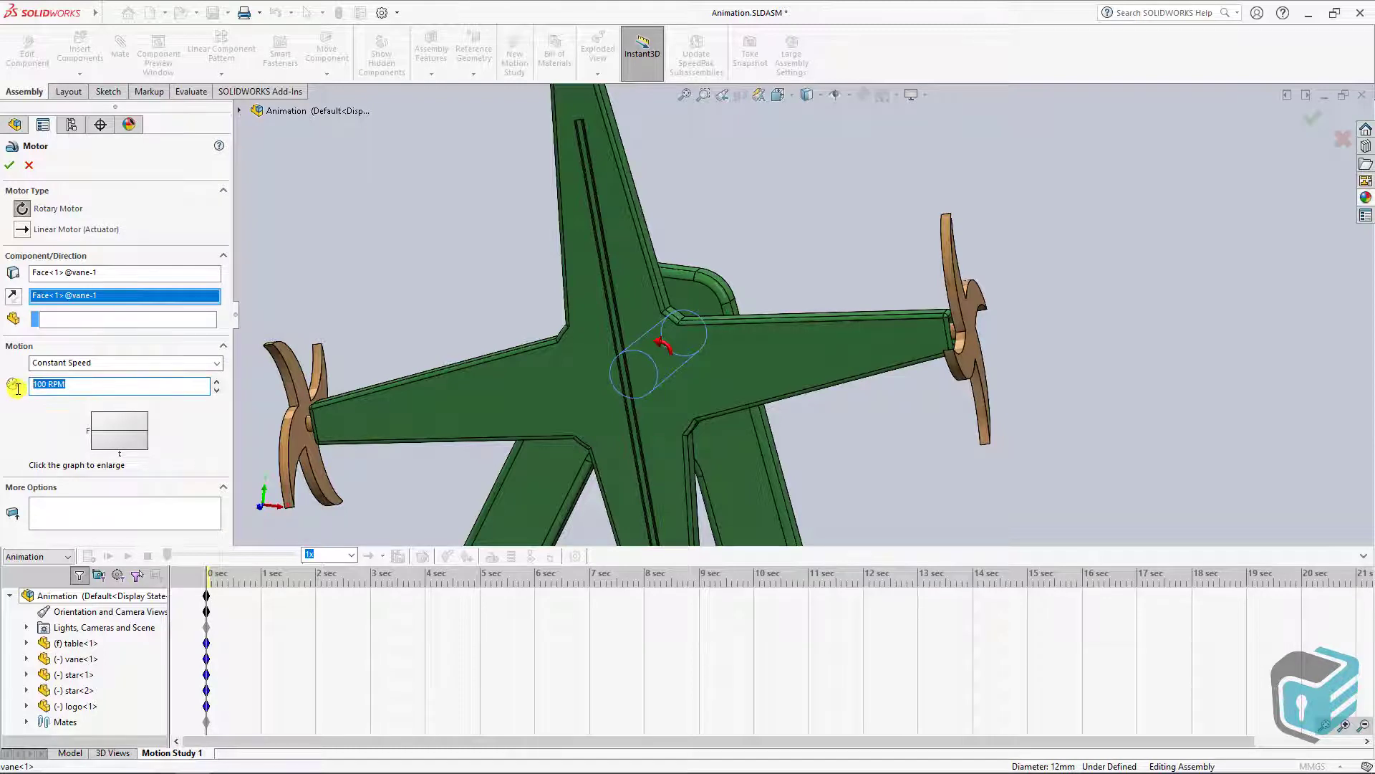
click(9, 166)
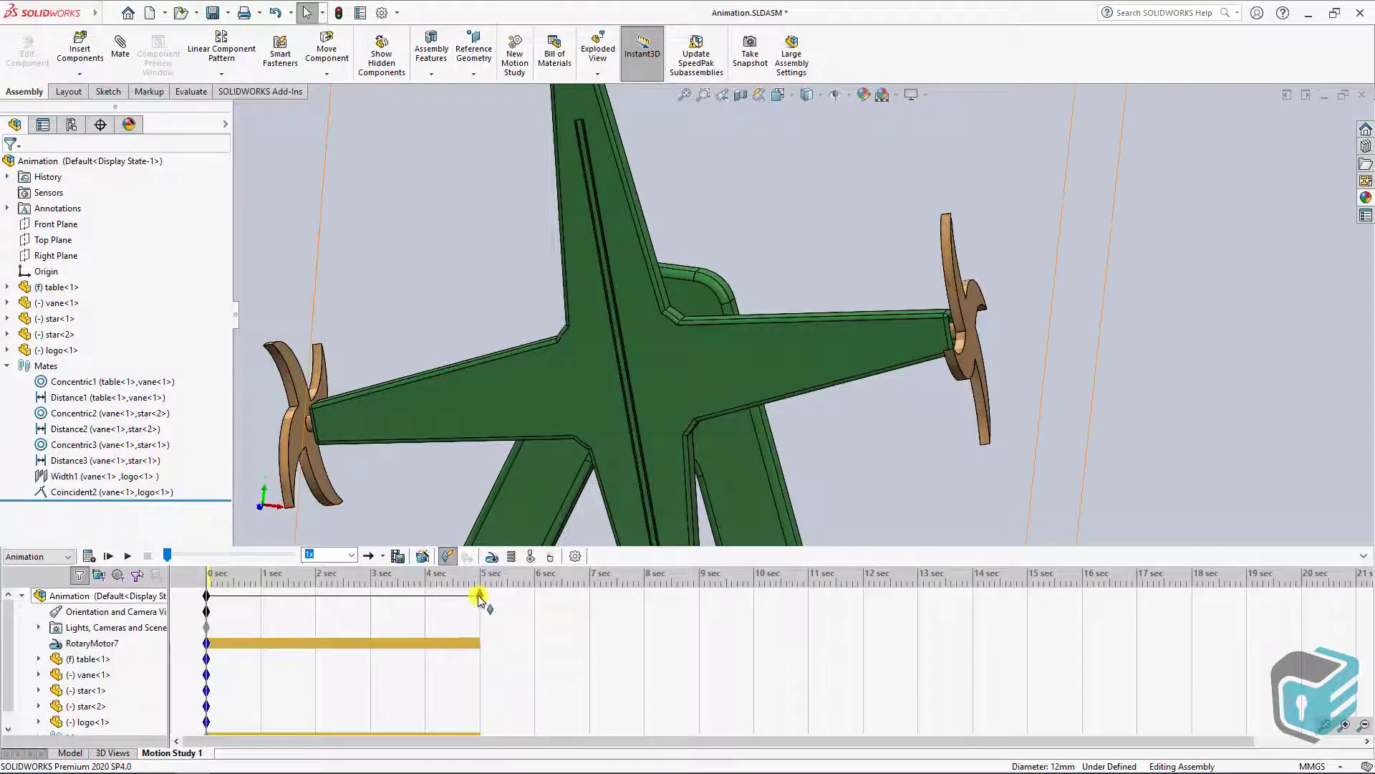
- Extend the study end to 13 seconds, calculate the vane animation, then rewind to 0 seconds
drag(492, 598, 829, 610)
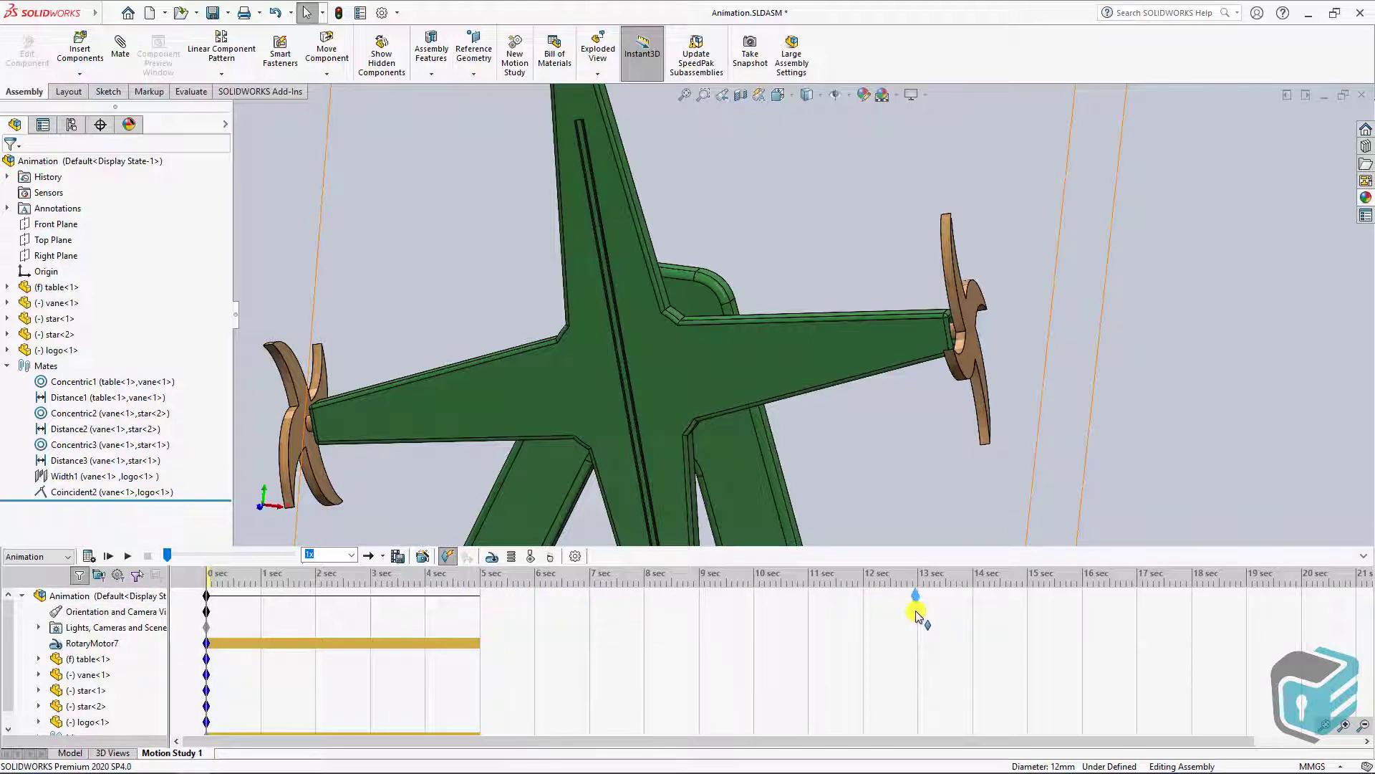
drag(918, 615, 918, 618)
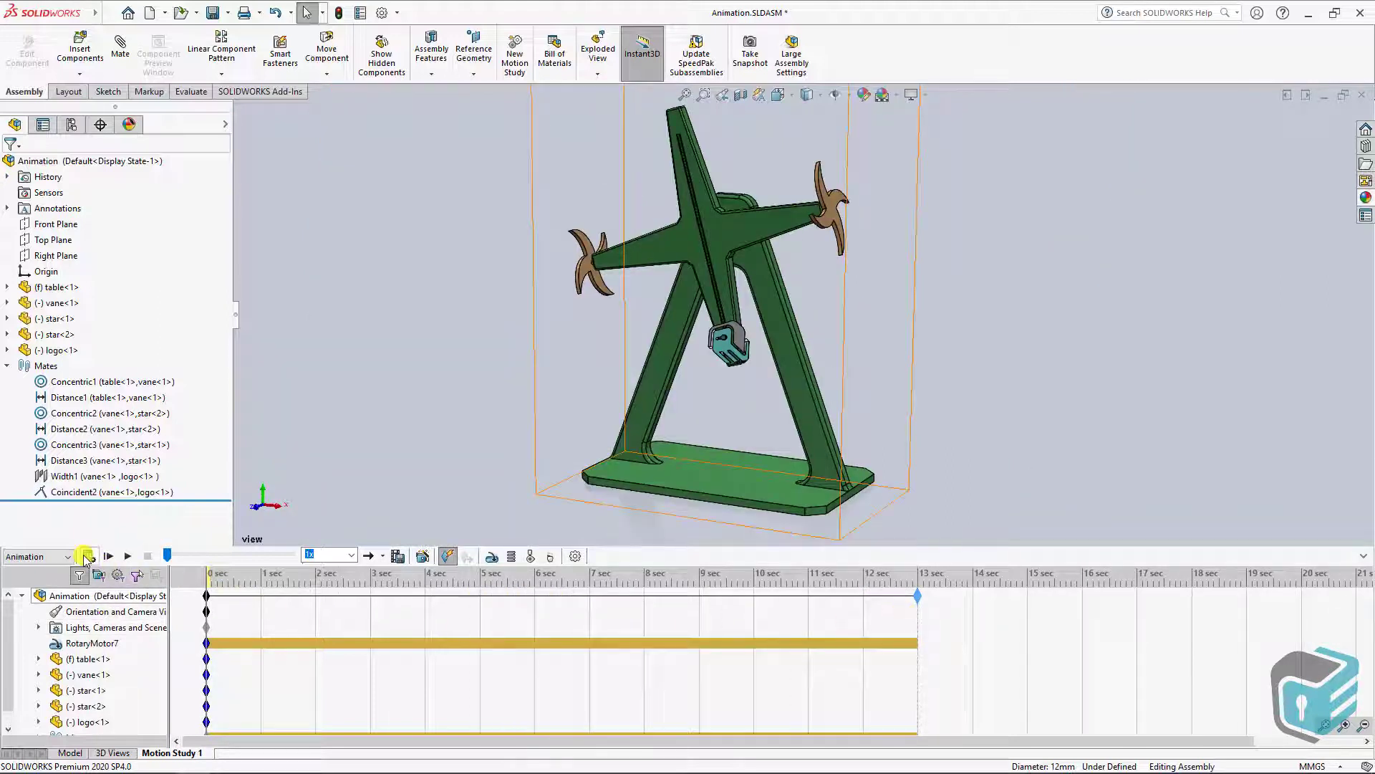
click(85, 556)
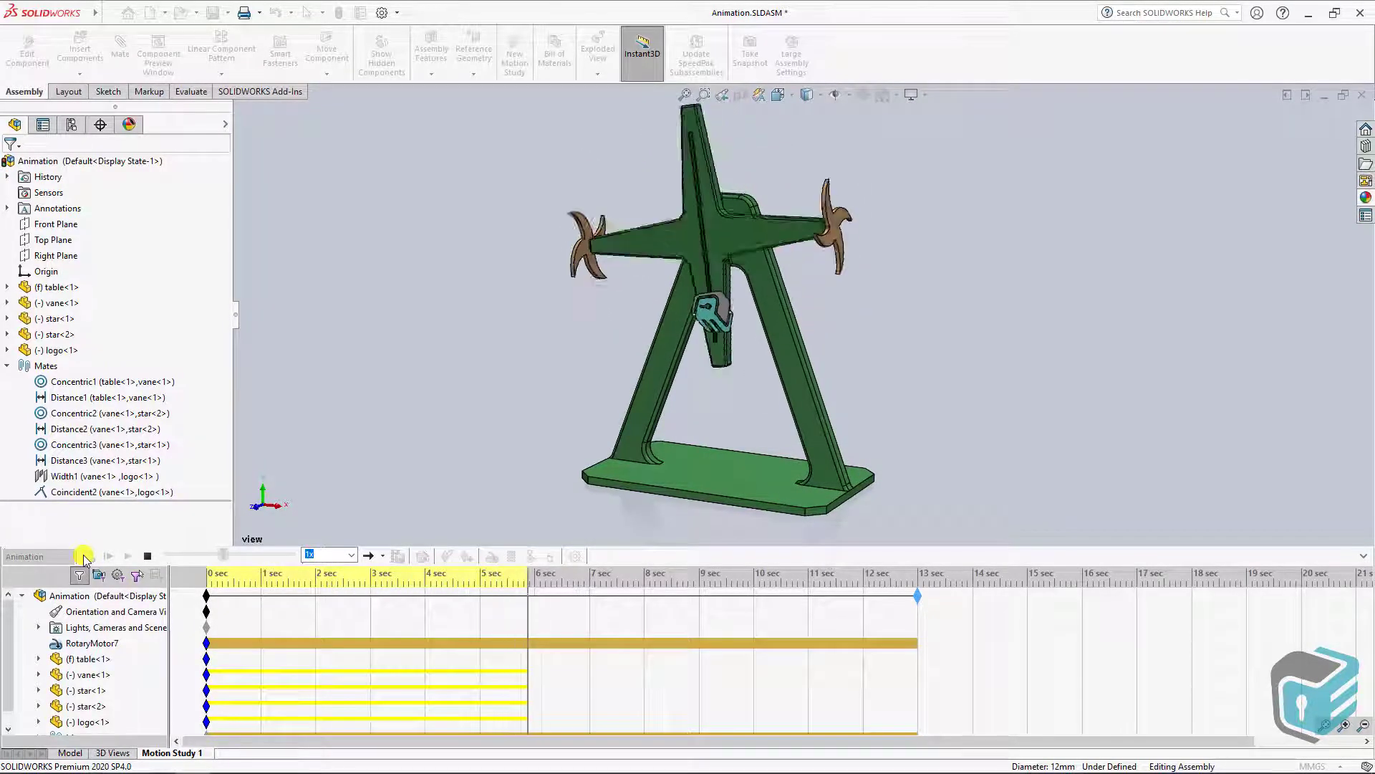
click(147, 556)
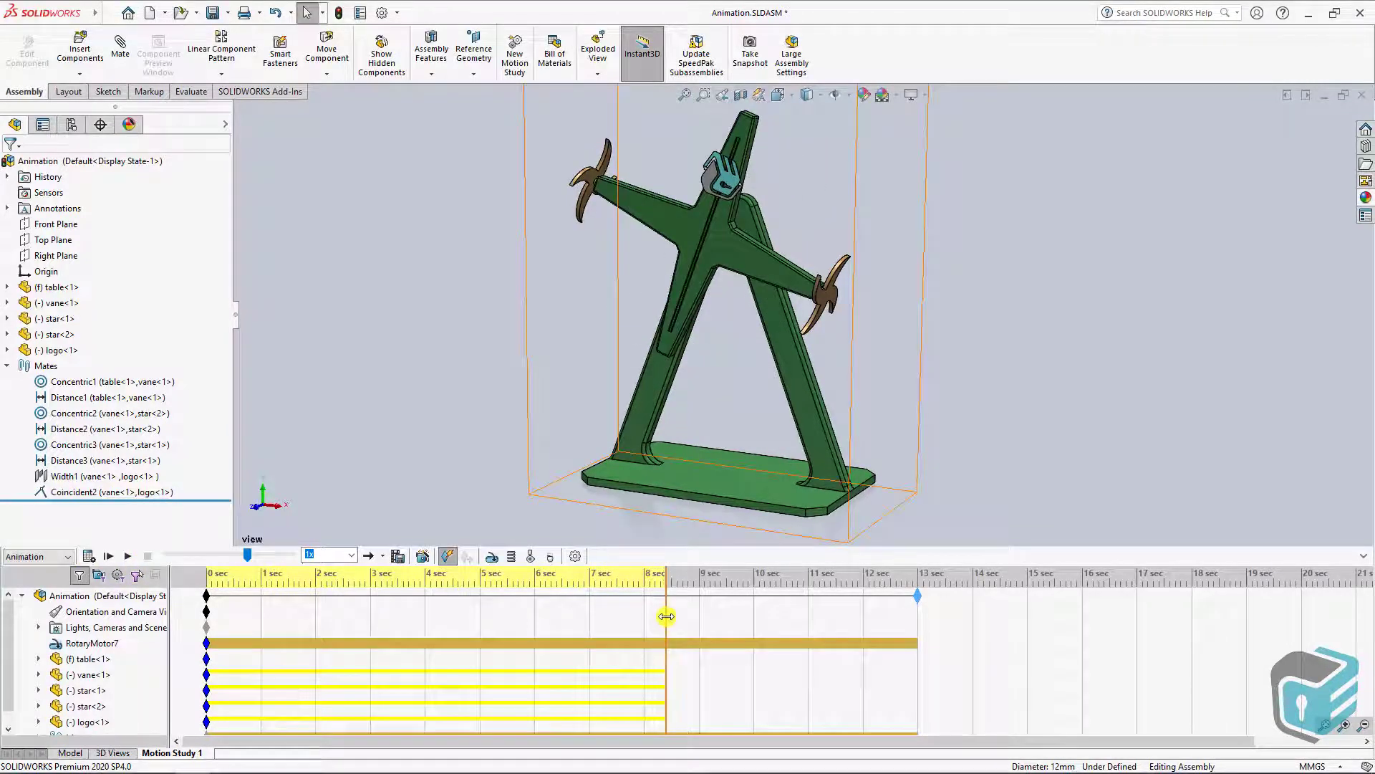
drag(667, 616, 198, 628)
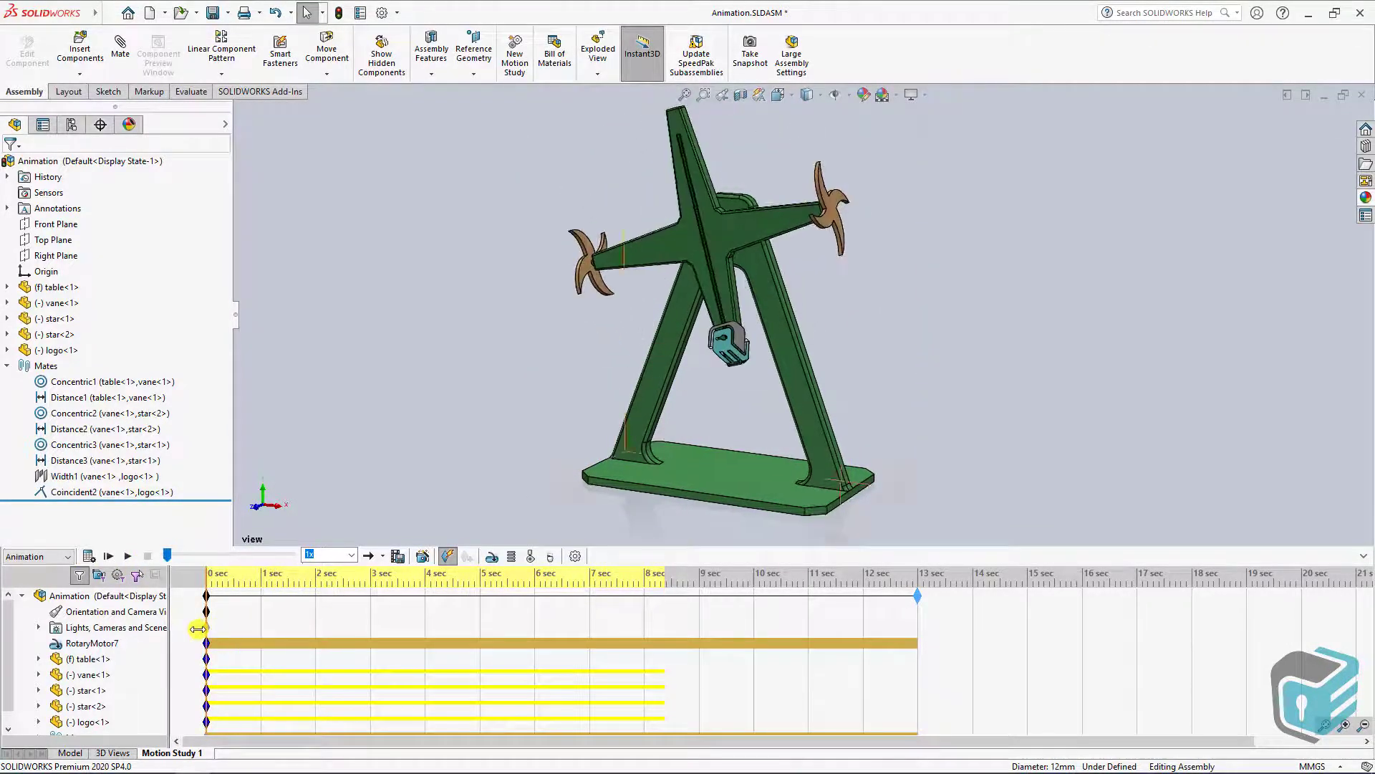
- Start a linear motor on the logo face, directed along the vane's slot edge, relative to the vane
click(493, 557)
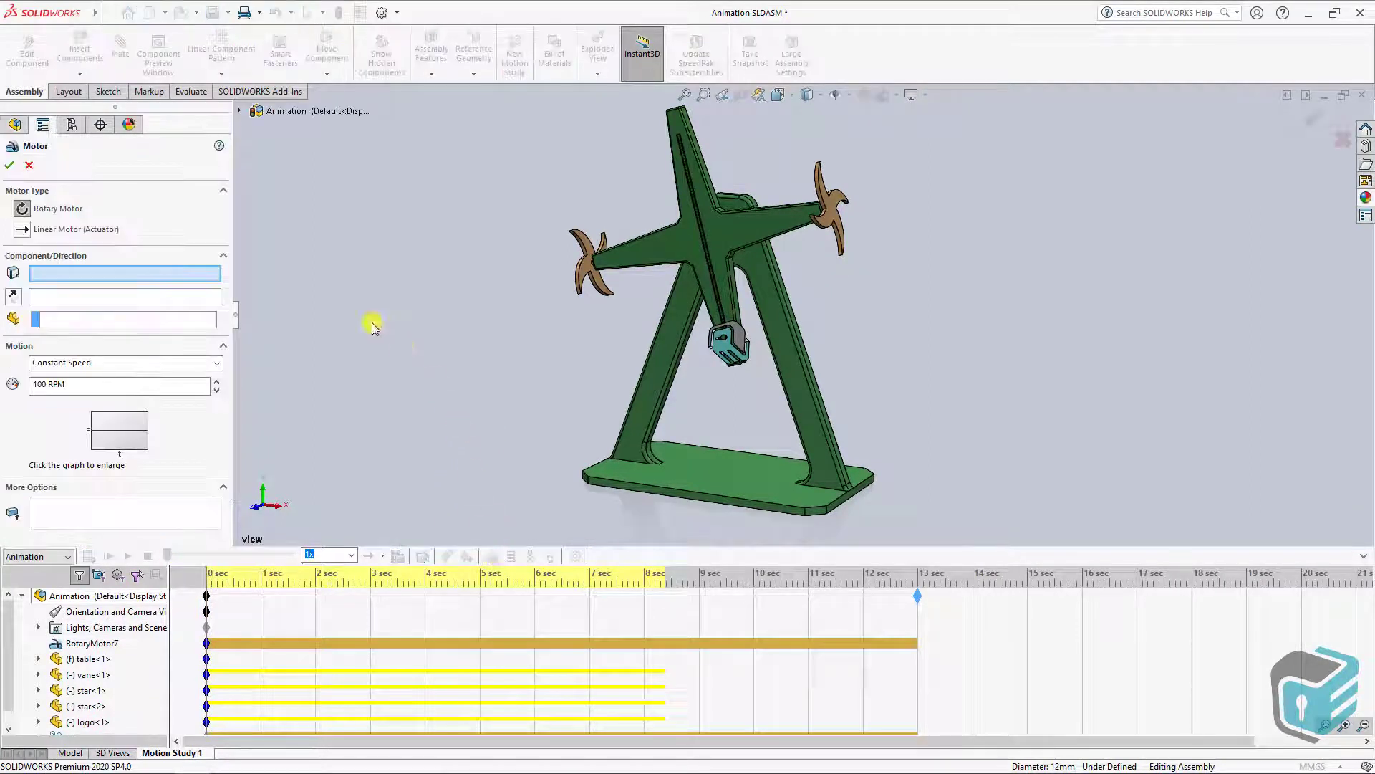
click(23, 232)
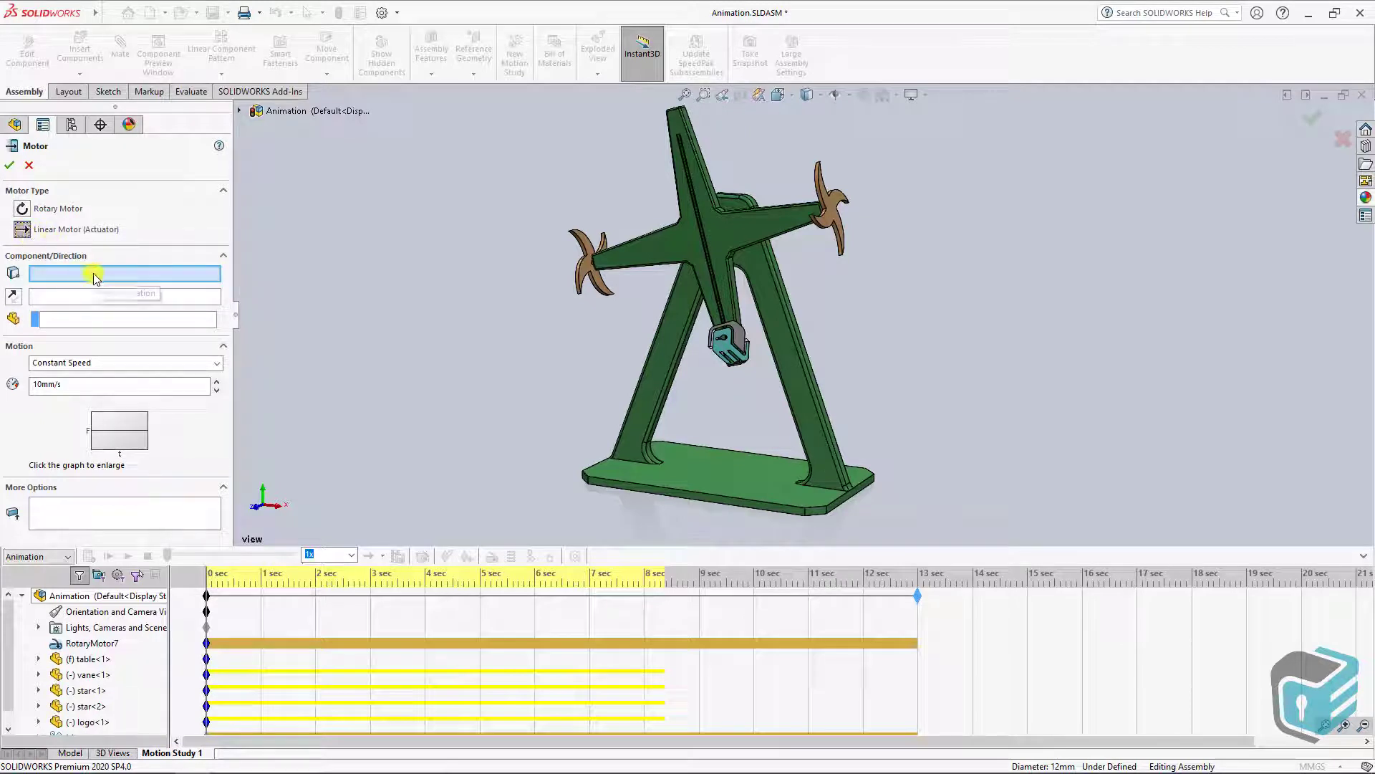
click(726, 347)
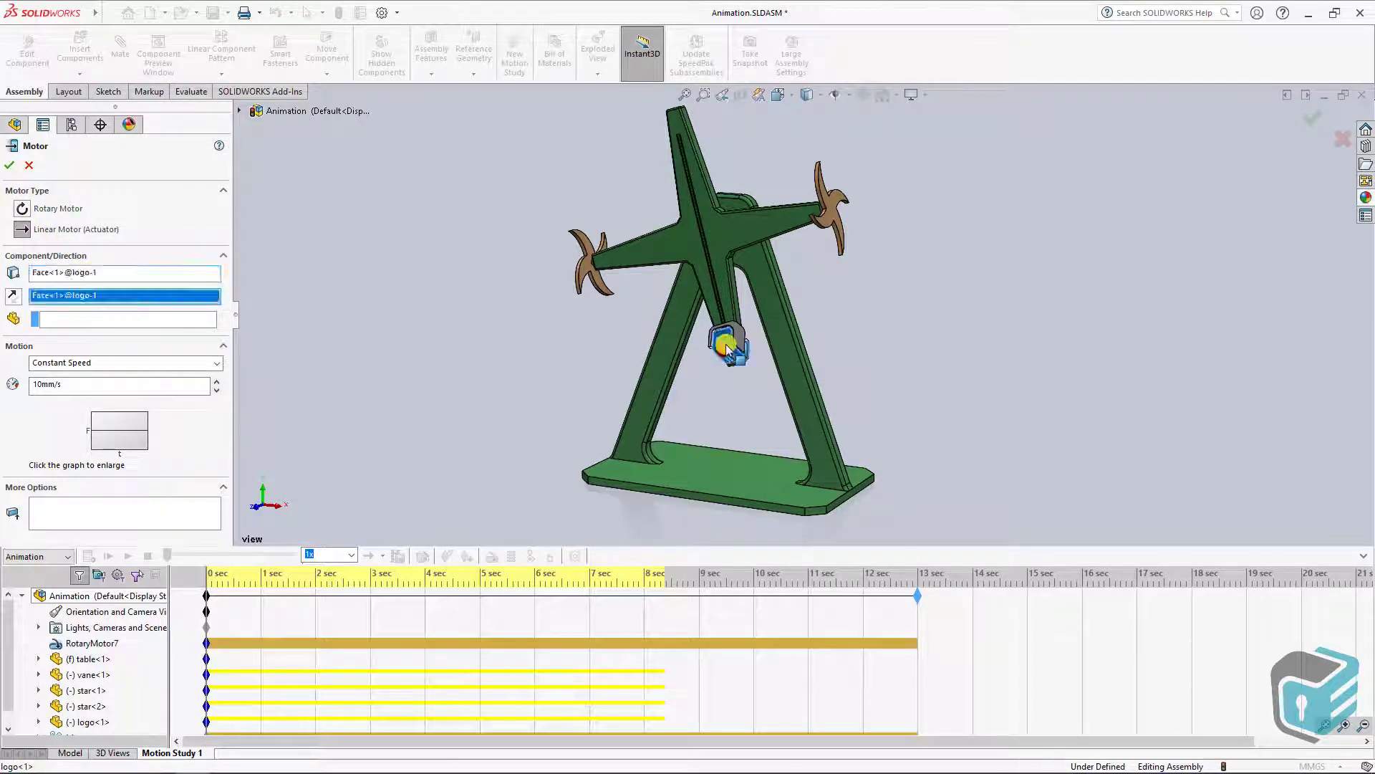
right_click(82, 296)
click(117, 323)
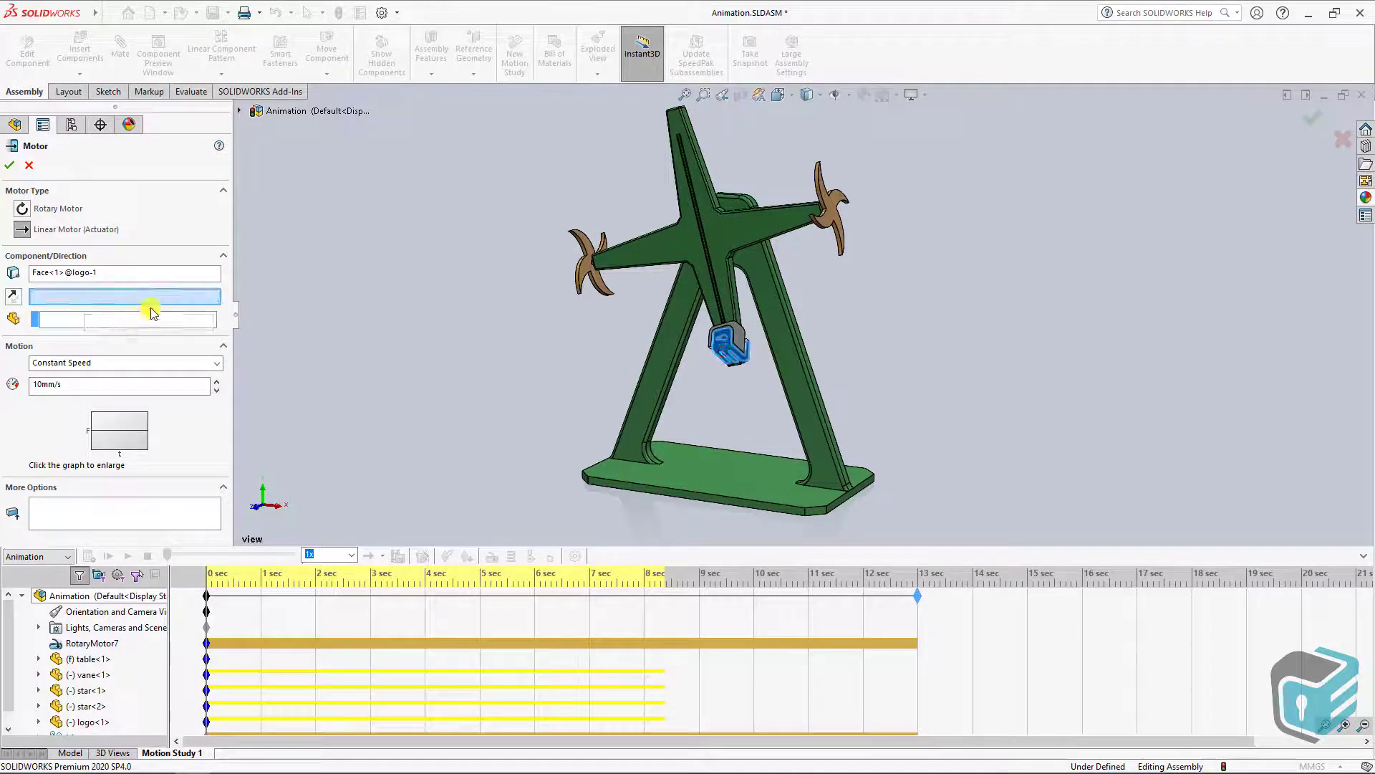
click(716, 300)
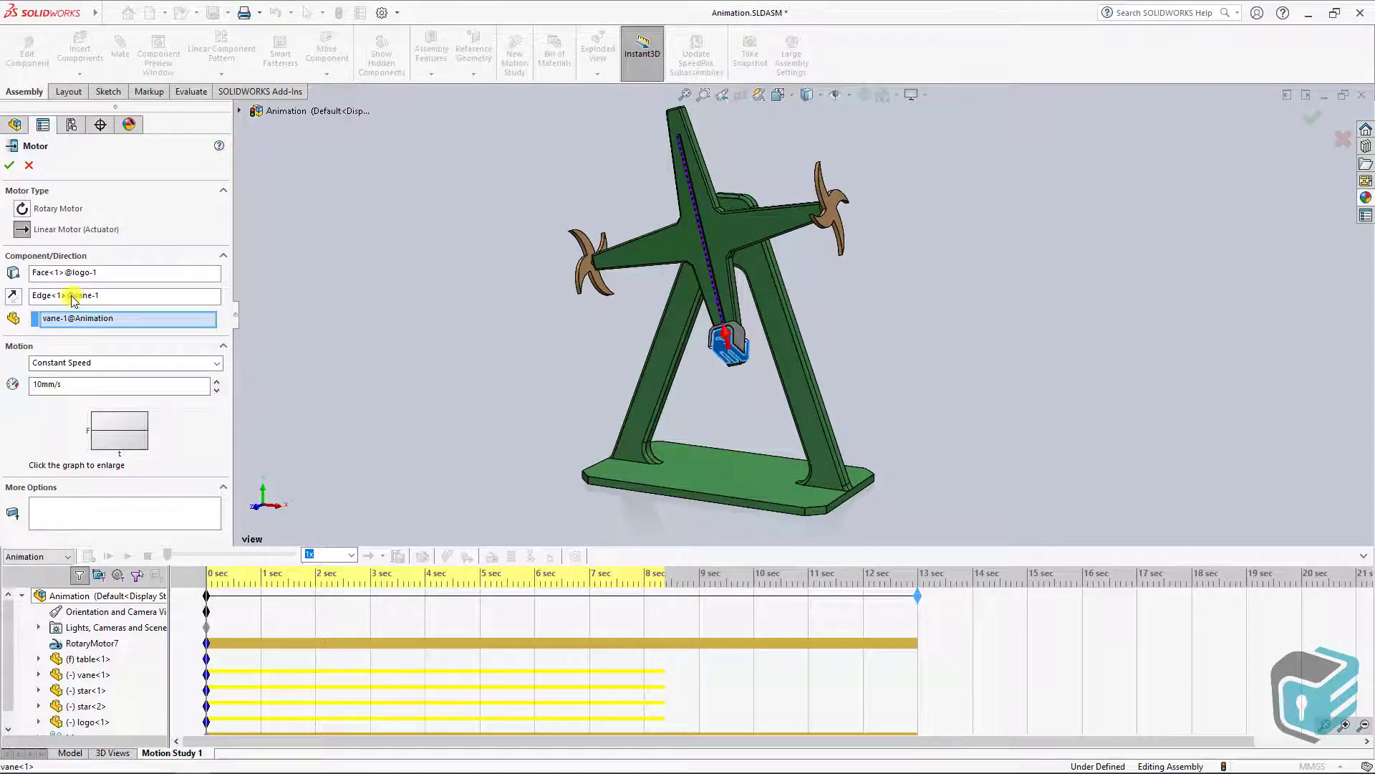
click(97, 297)
click(86, 319)
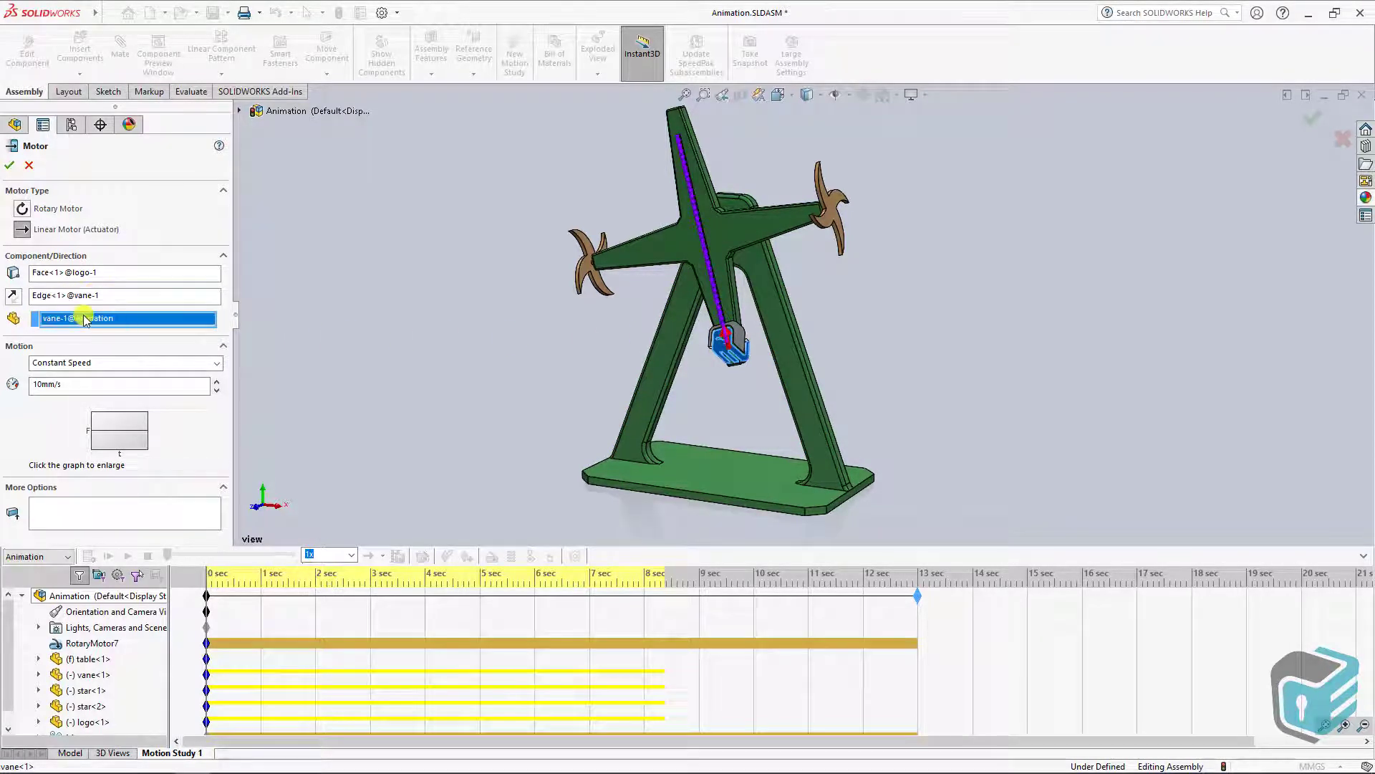
- Make the linear motor oscillating with a 120 mm amplitude and confirm it
click(86, 363)
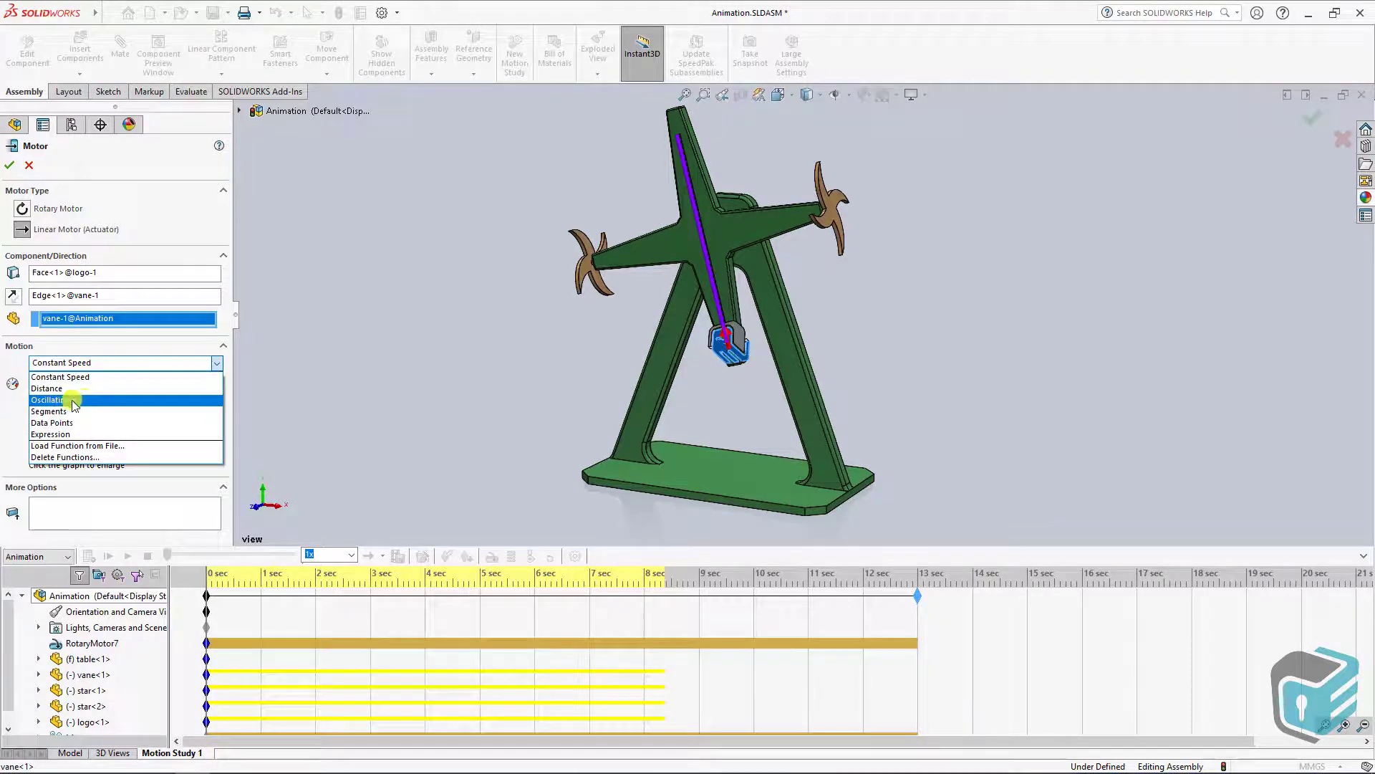
click(73, 401)
drag(80, 386, 24, 385)
text(120)
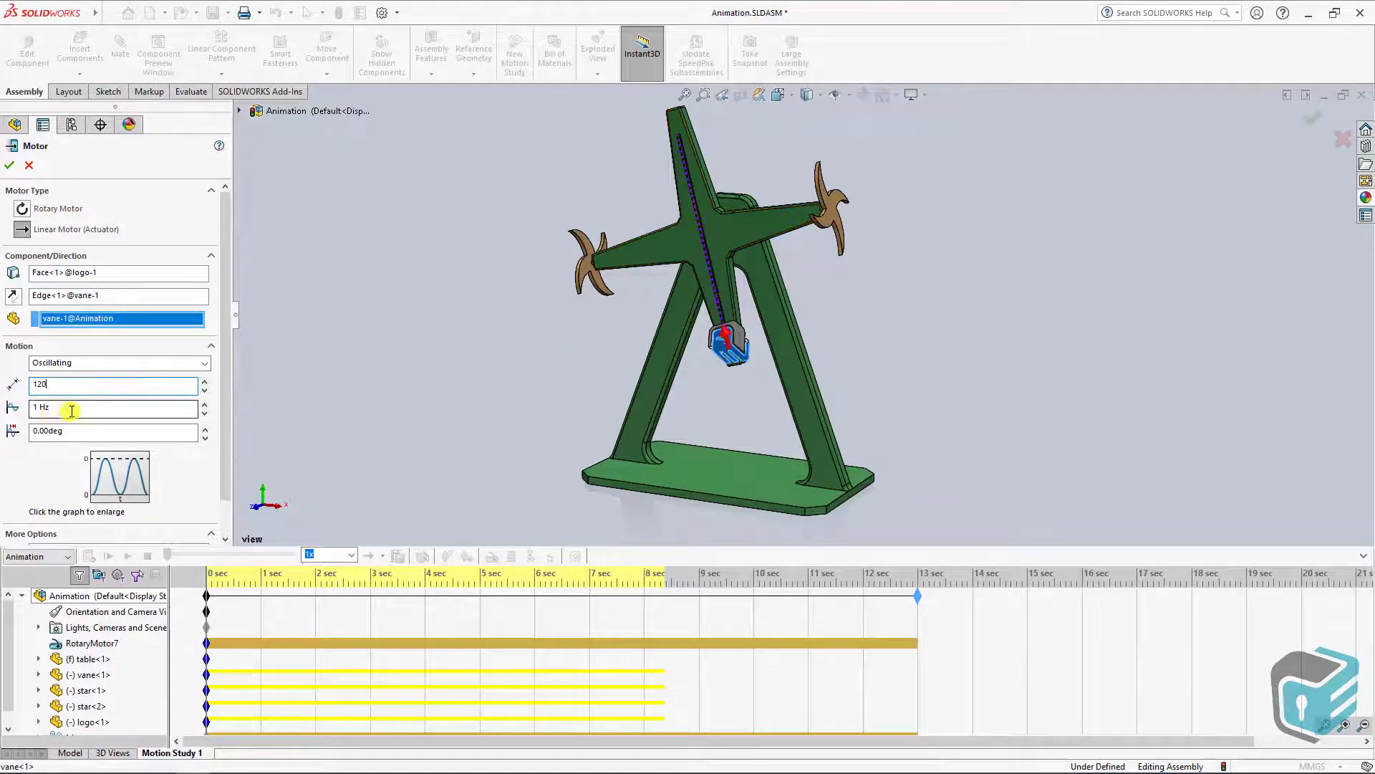
drag(72, 411, 31, 408)
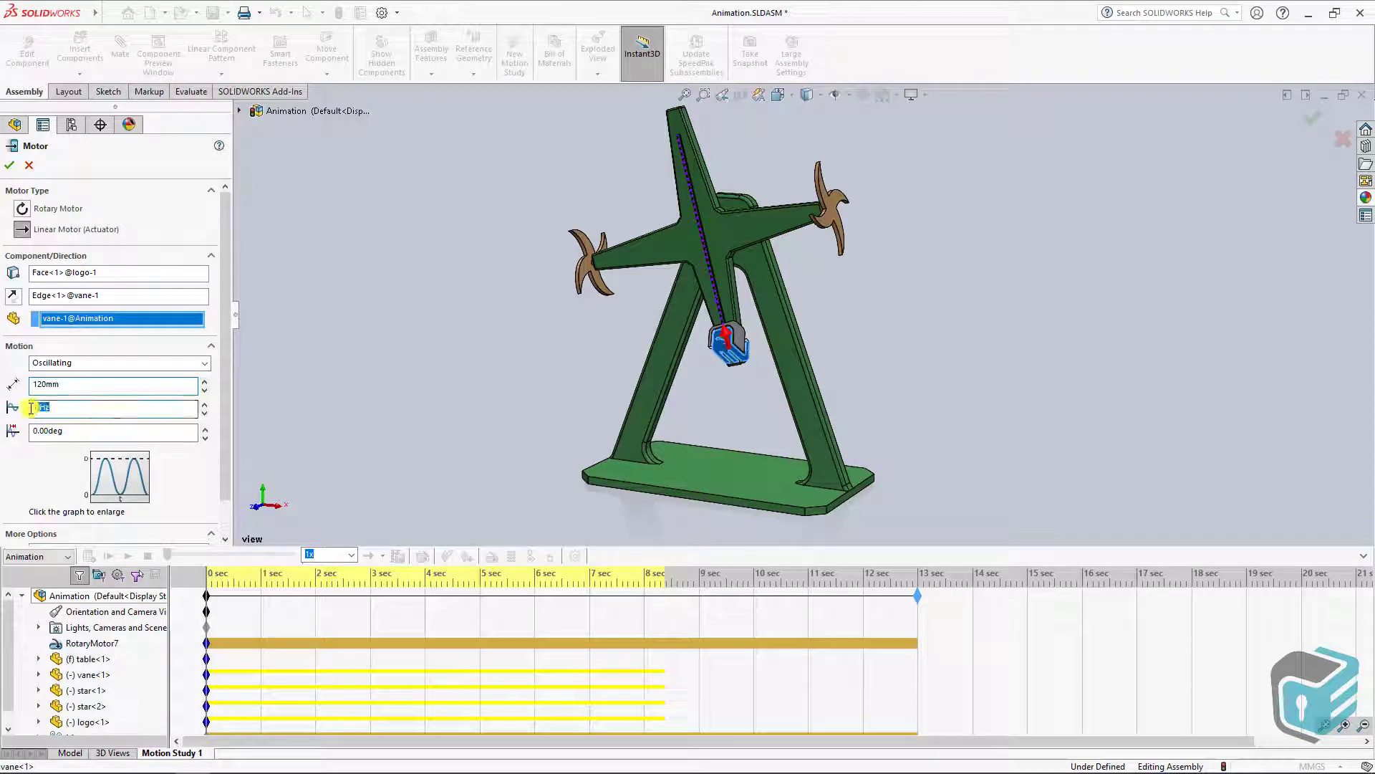
click(9, 166)
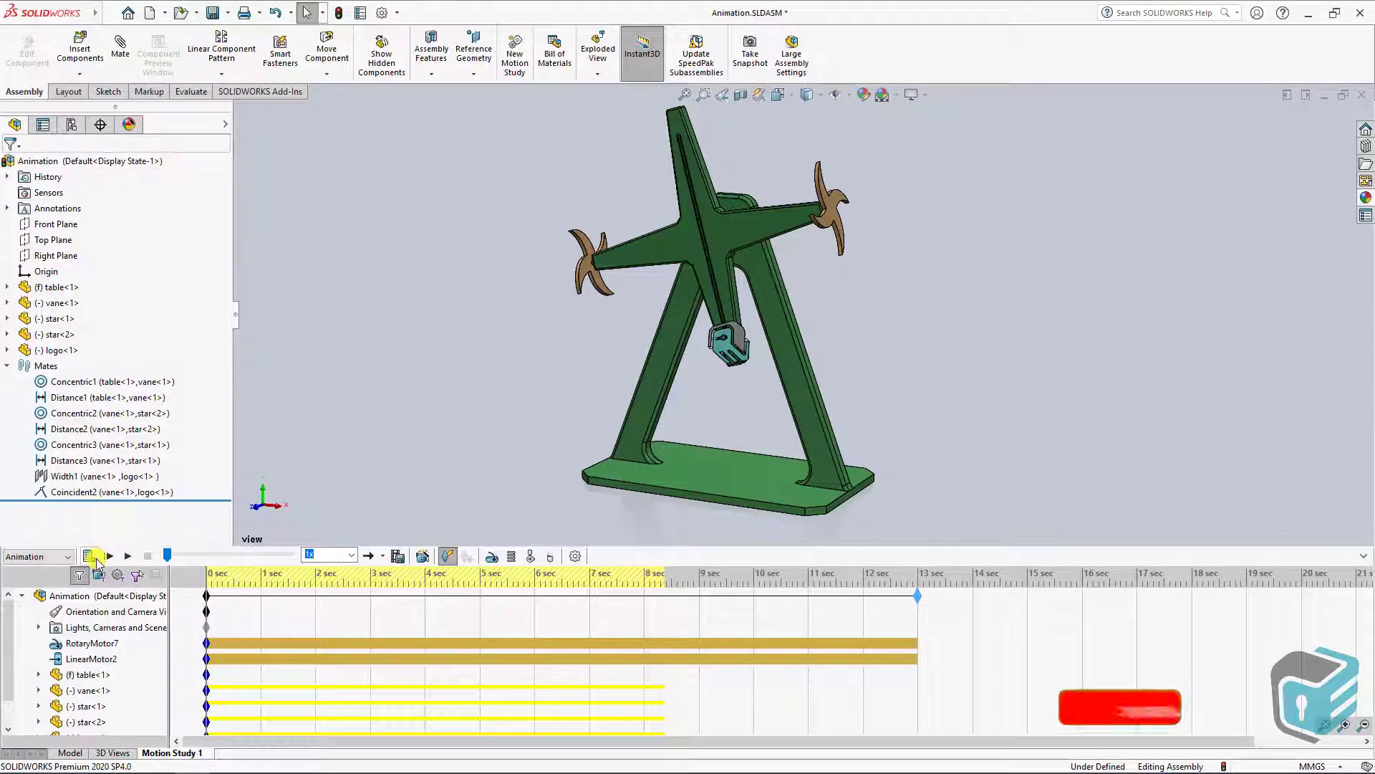
- Recalculate the study with both motors, stopping at about 4 seconds
click(92, 558)
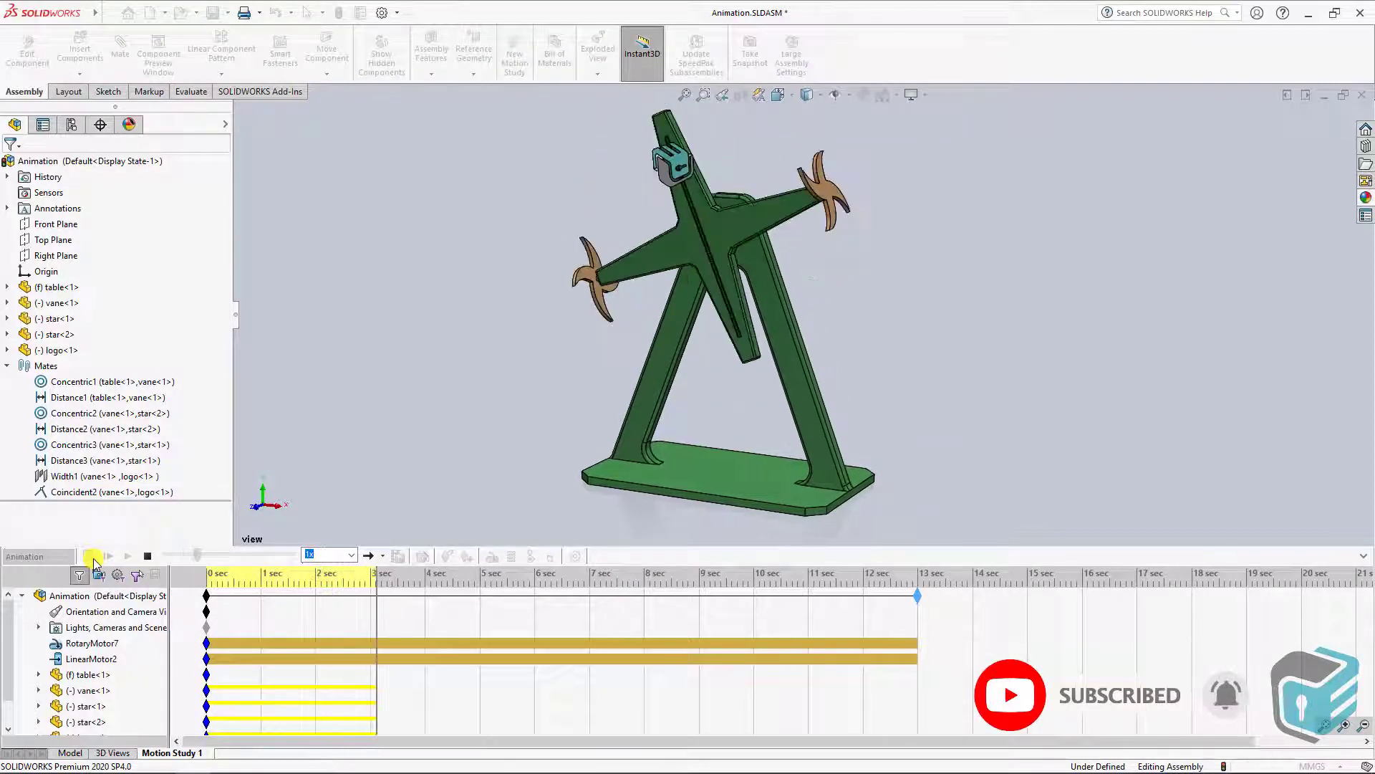
click(150, 558)
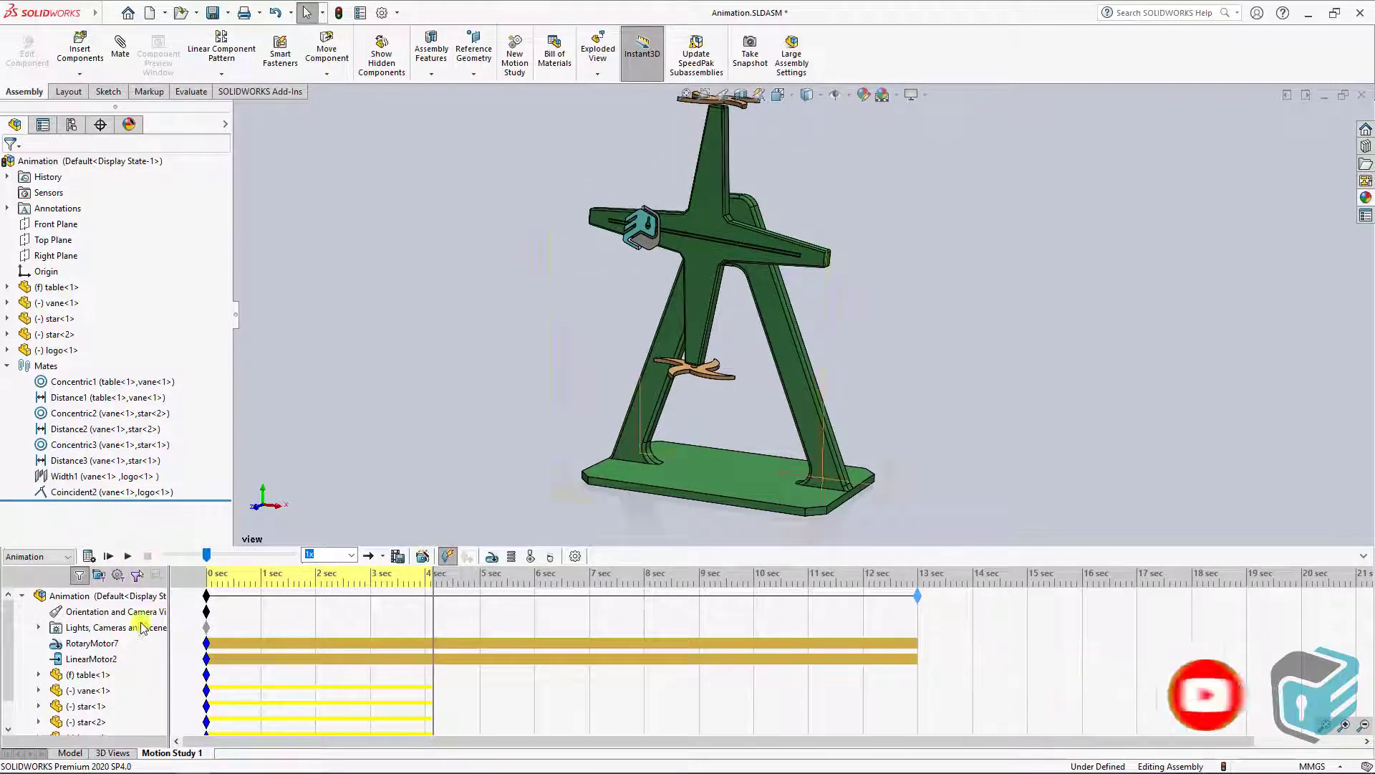
- Lower LinearMotor2's oscillation frequency to 0.3 Hz
right_click(107, 659)
click(151, 494)
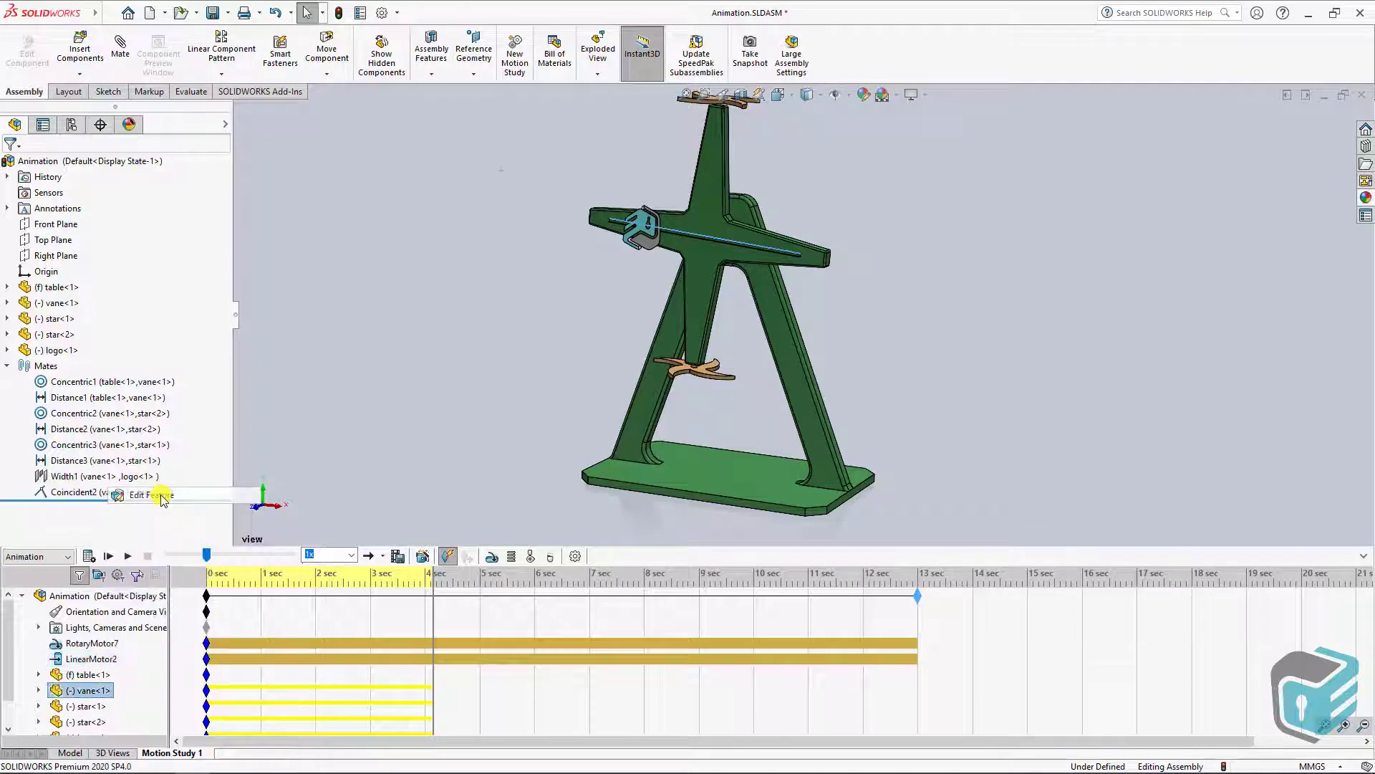
drag(69, 348, 3, 340)
text(0.3 Hz)
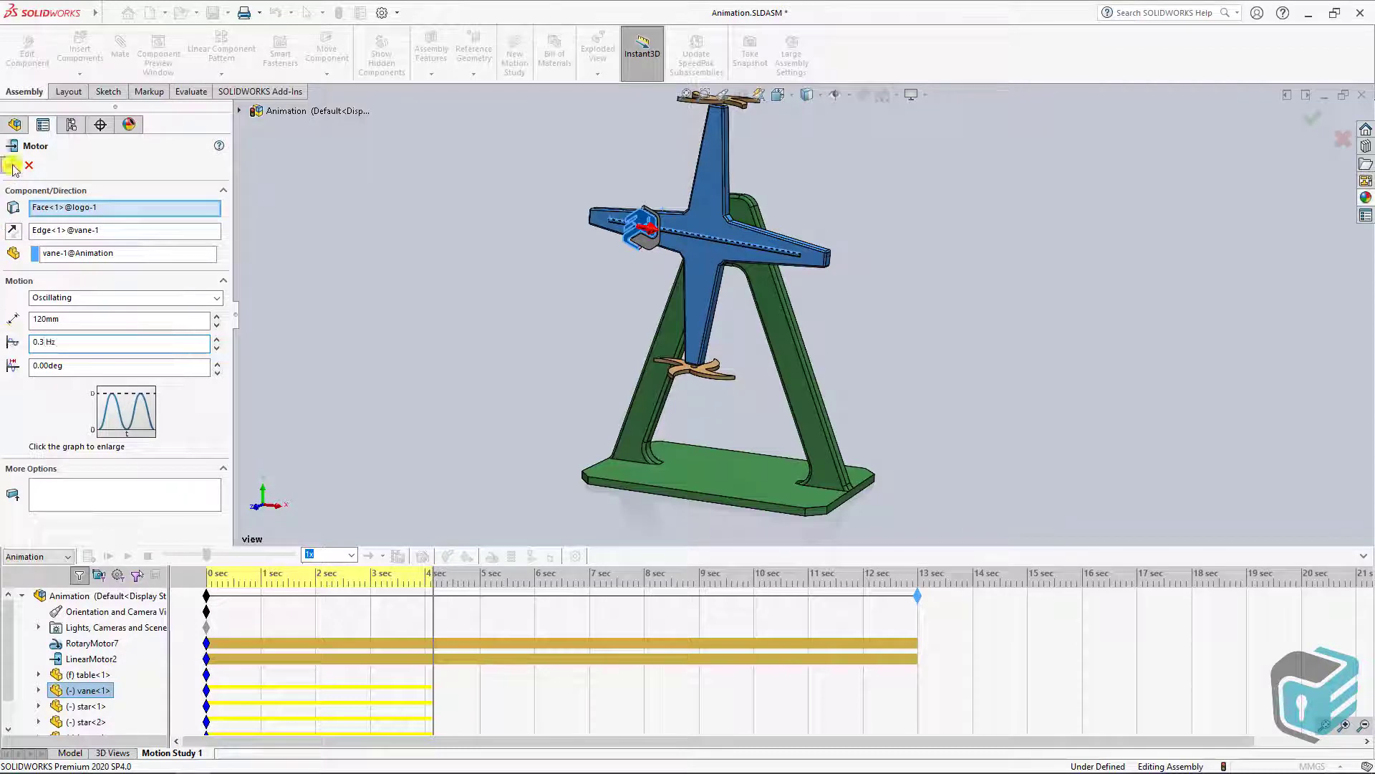
click(11, 165)
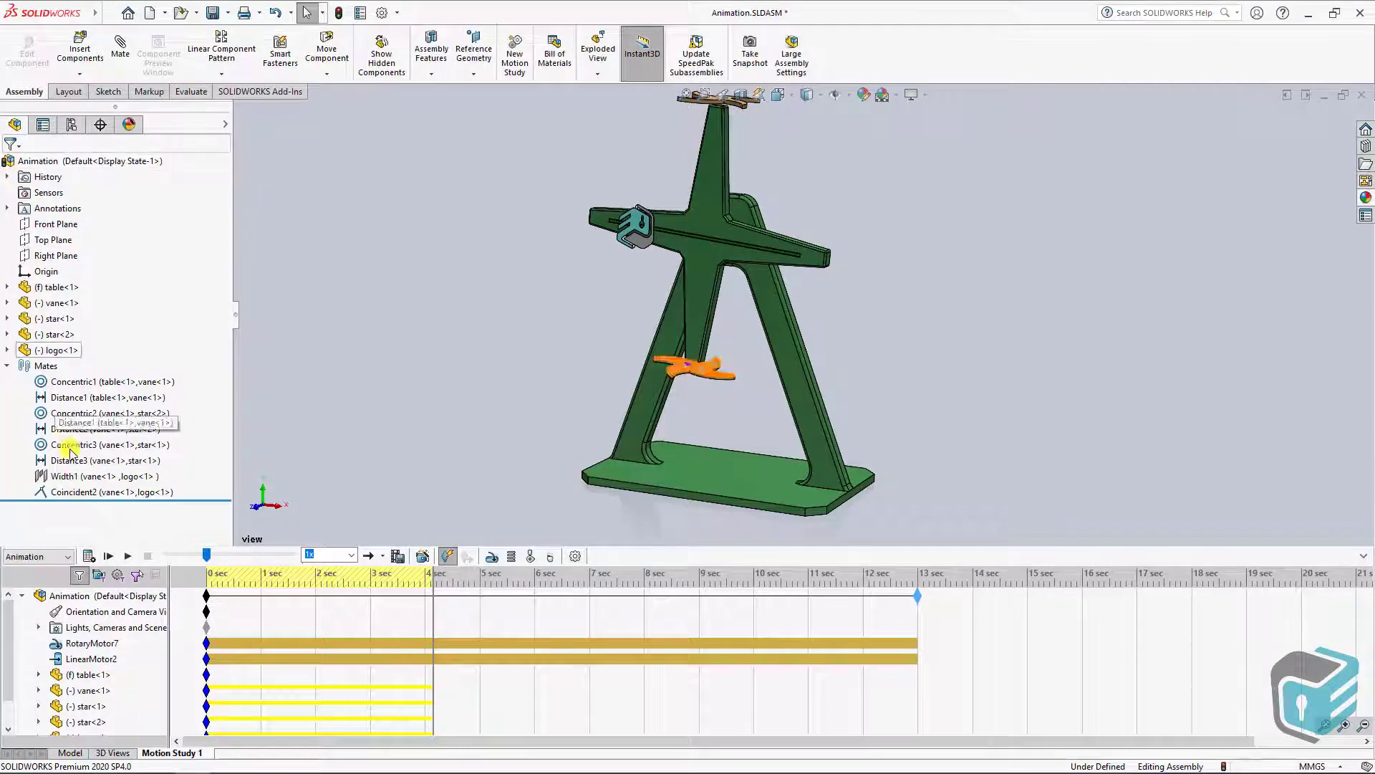
- Recalculate the study to about 6 seconds, then rewind to 0 seconds
click(89, 556)
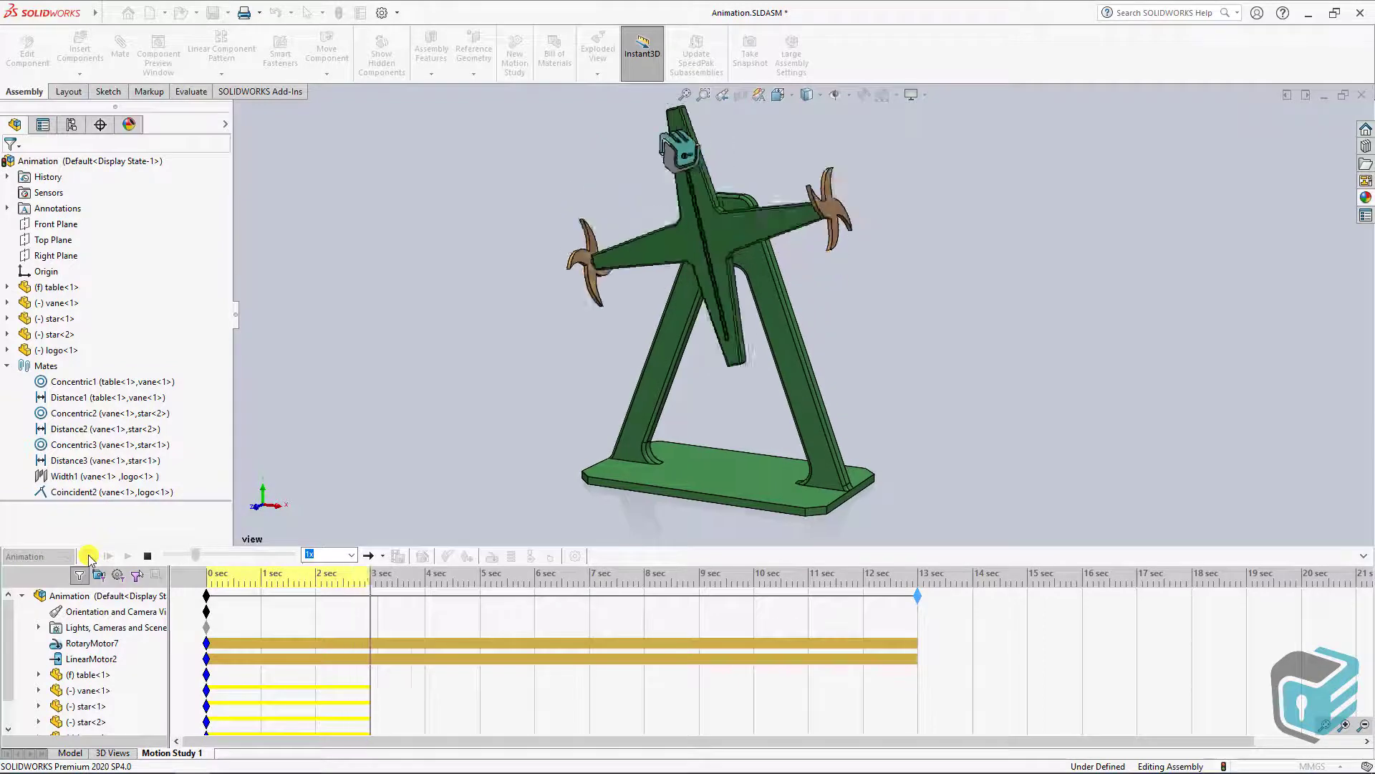
click(145, 558)
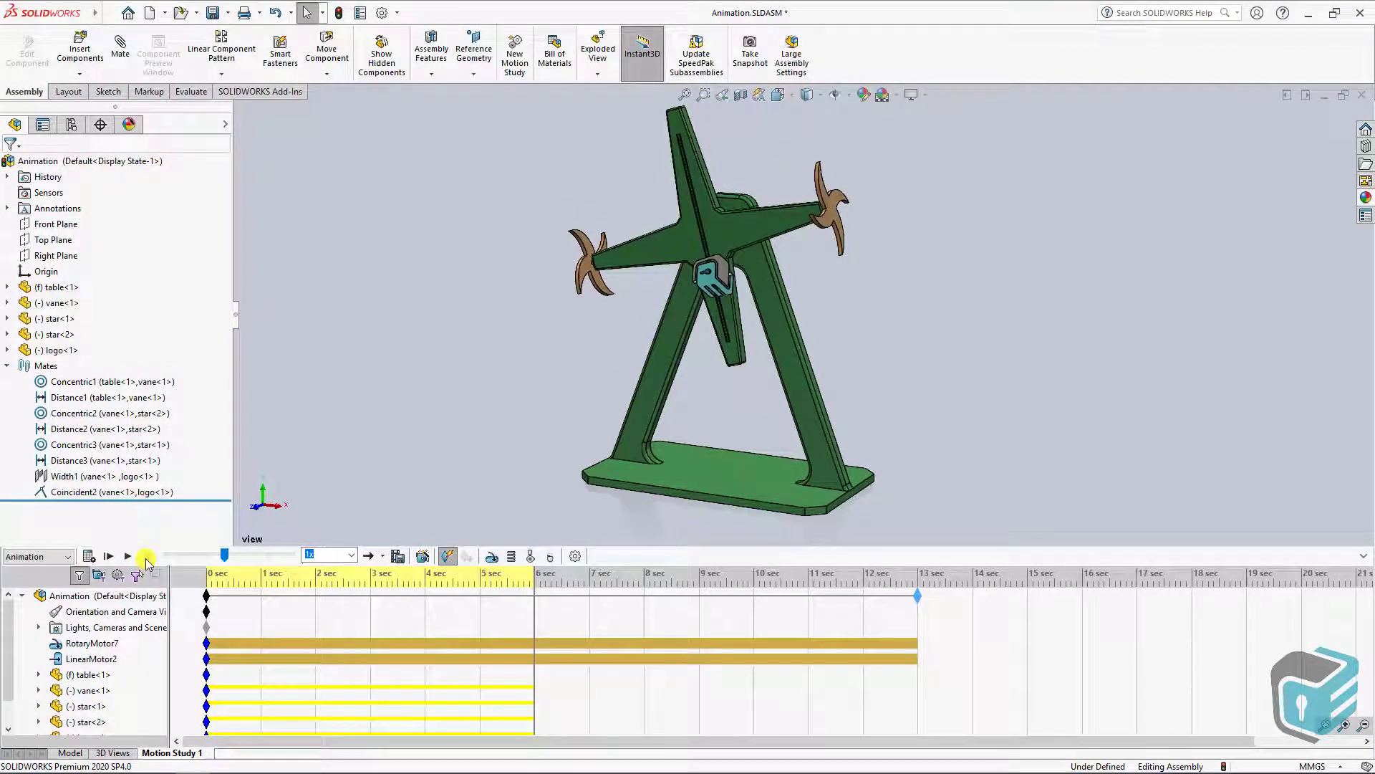
drag(535, 618, 198, 614)
click(392, 597)
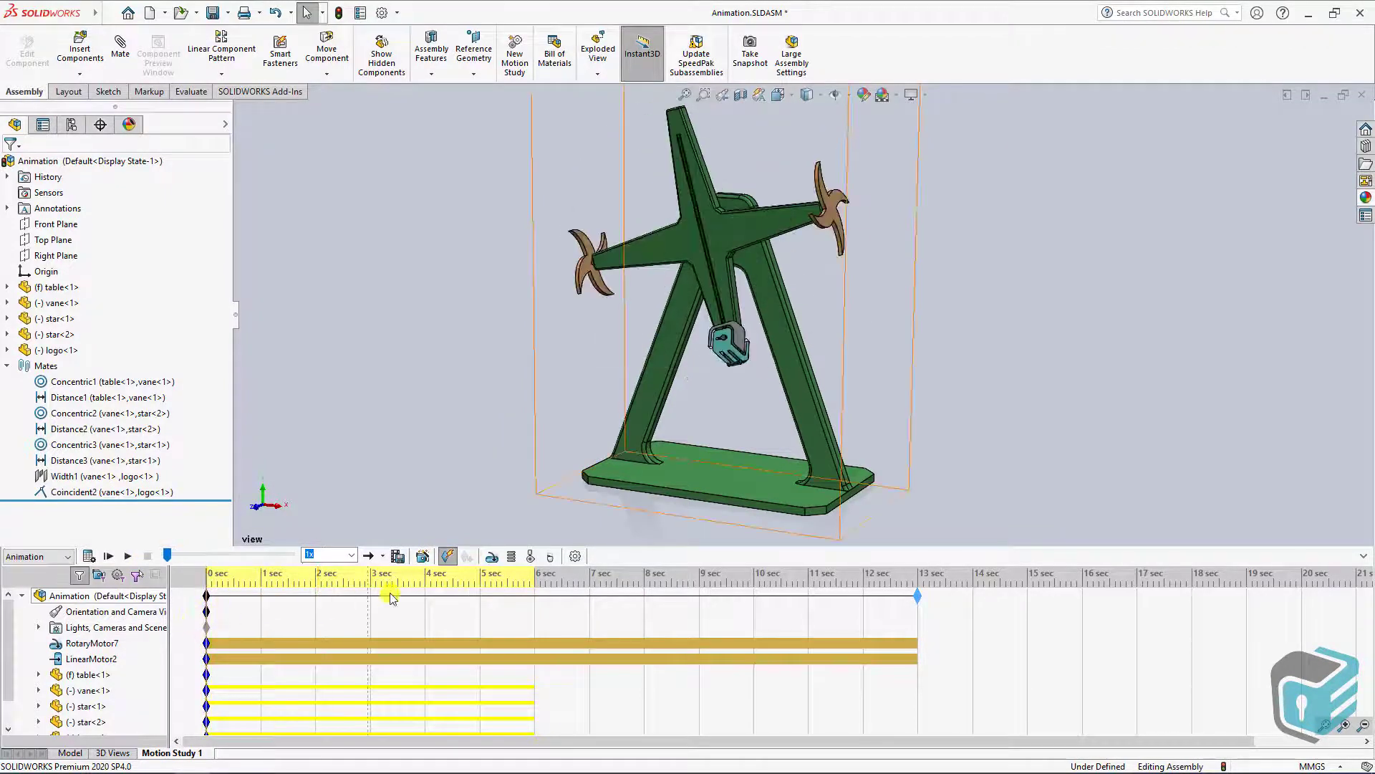
- Add a rotary motor on star-2's face, relative to the vane, at 40 RPM
click(493, 561)
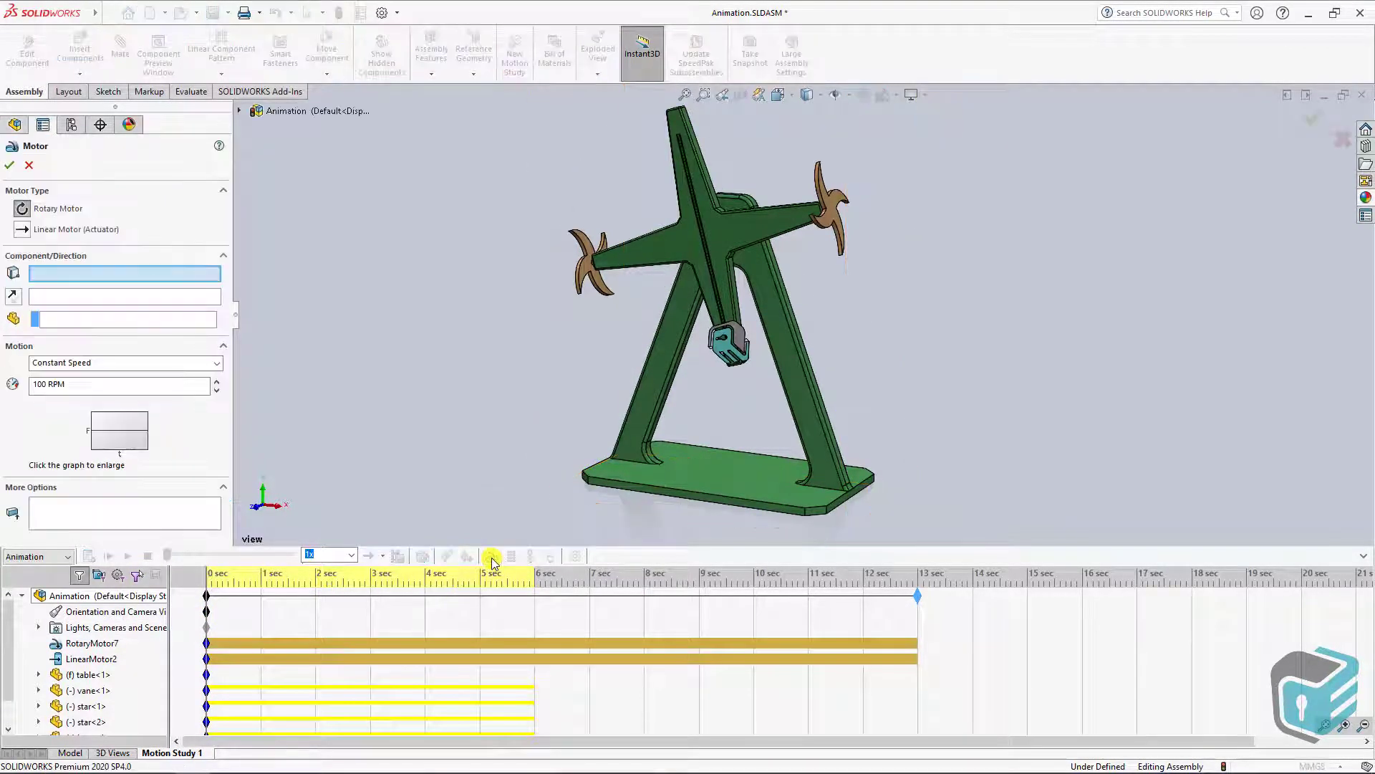
scroll(840, 208, down, 3)
scroll(813, 251, down, 3)
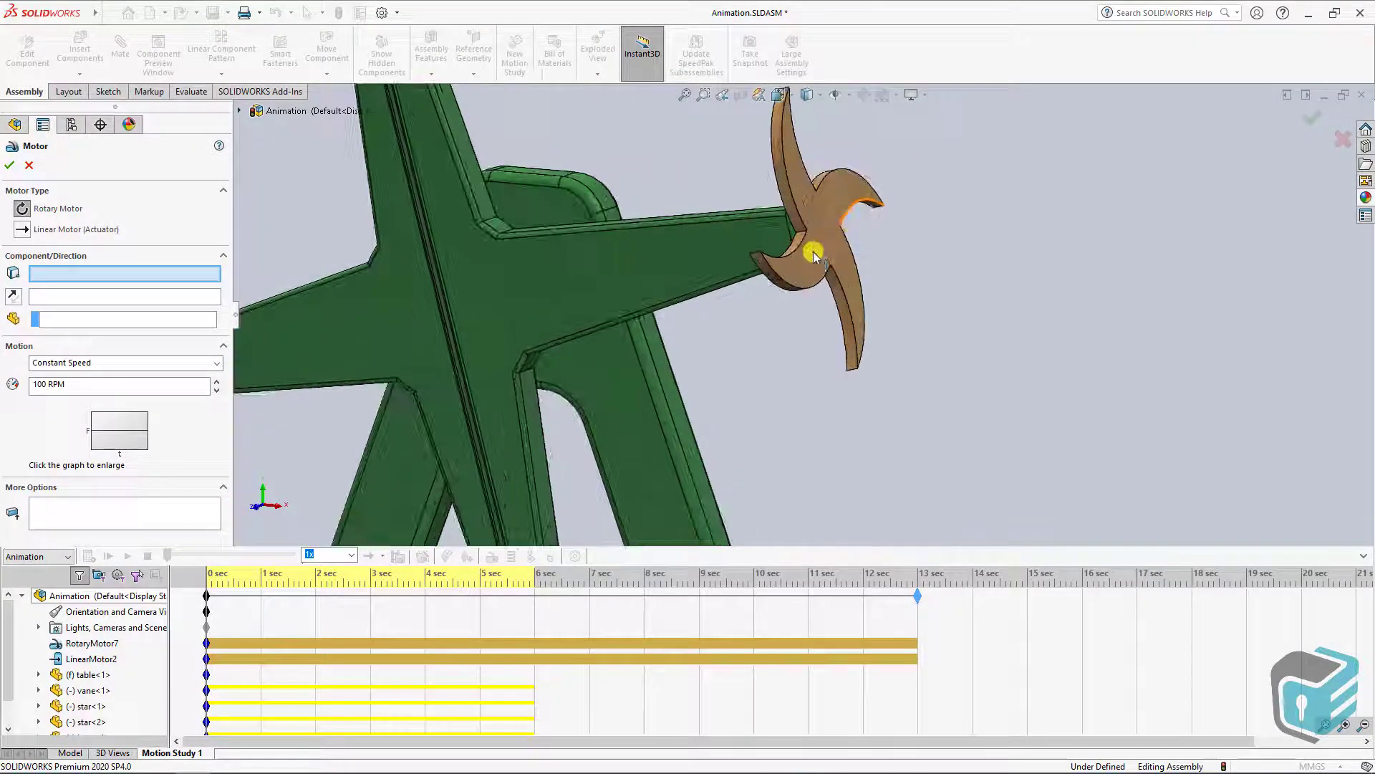
middle_drag(814, 252, 808, 233)
click(793, 238)
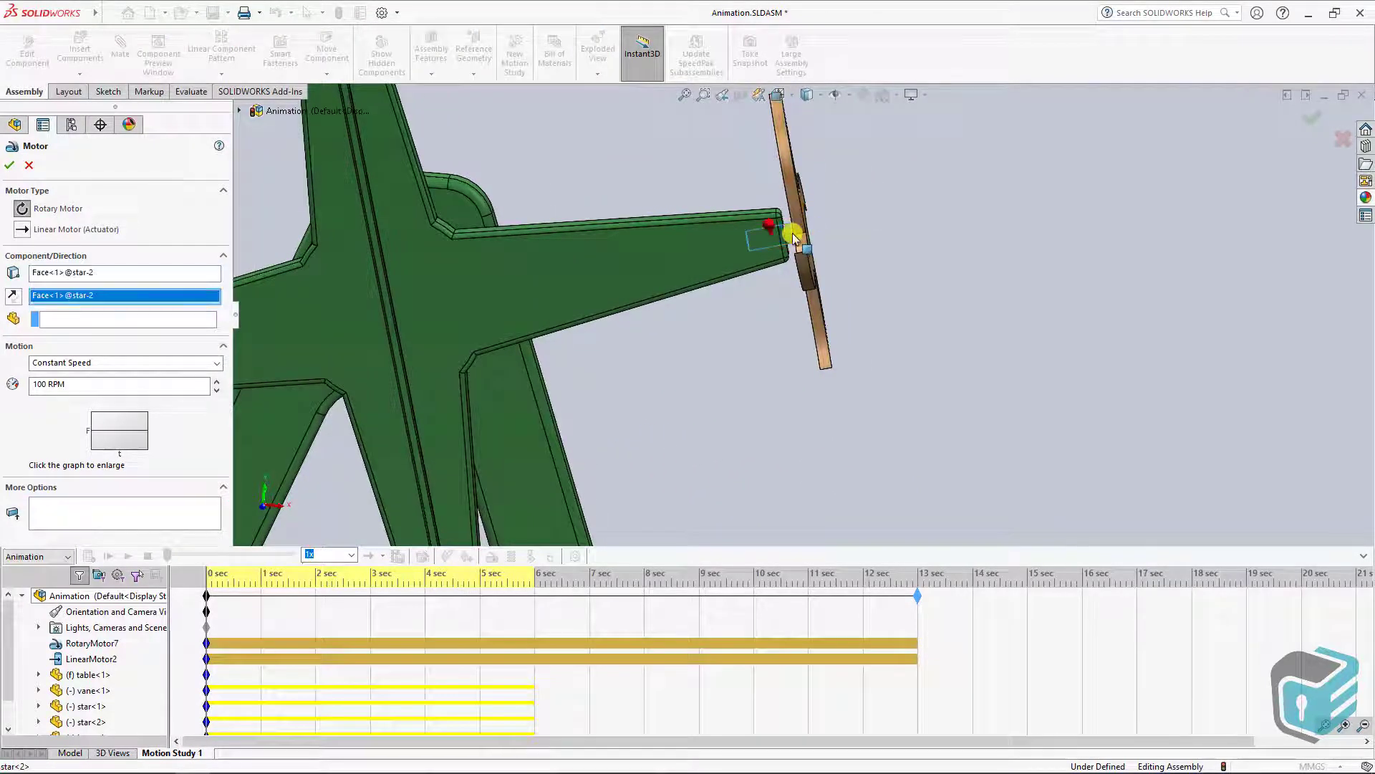
mouse_move(855, 283)
middle_down()
mouse_move(774, 286)
mouse_move(890, 224)
middle_up()
scroll(773, 286, down, 2)
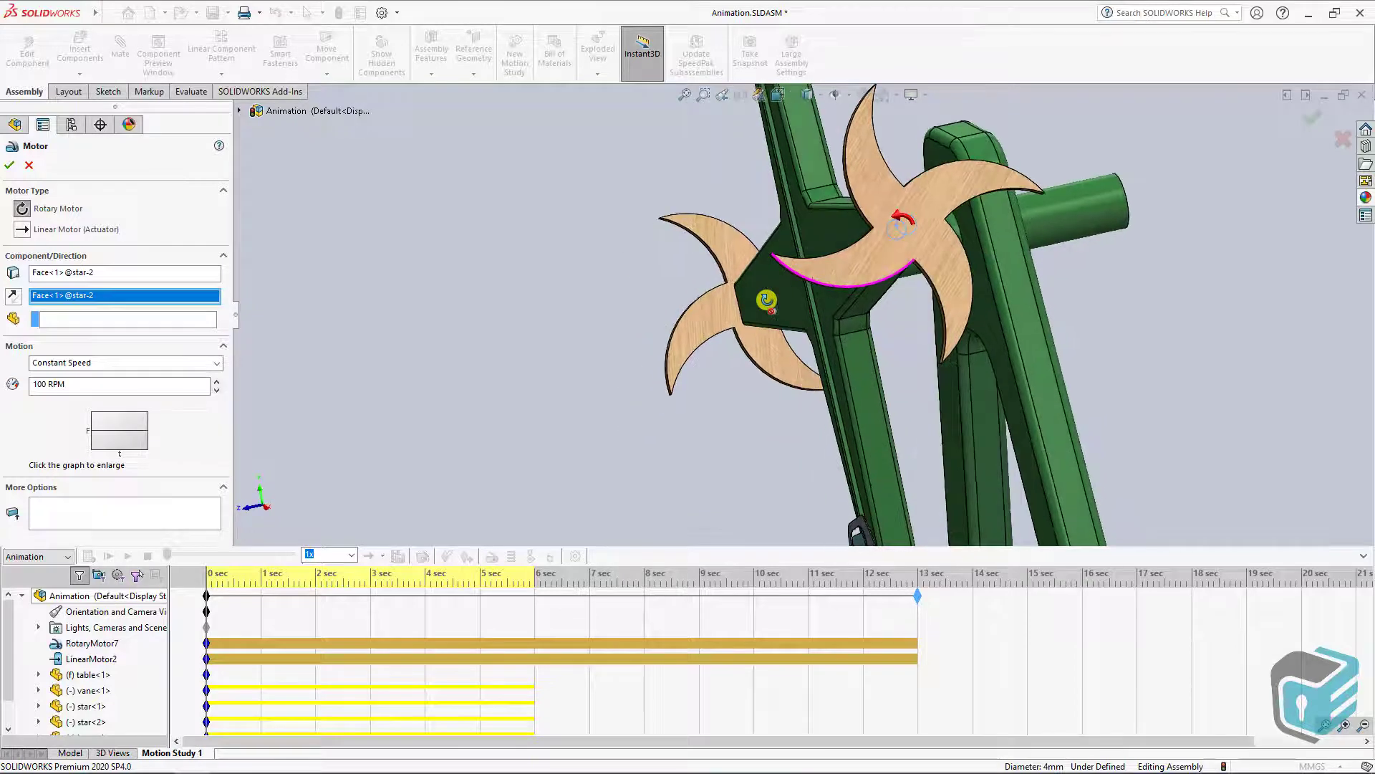
scroll(919, 235, down, 2)
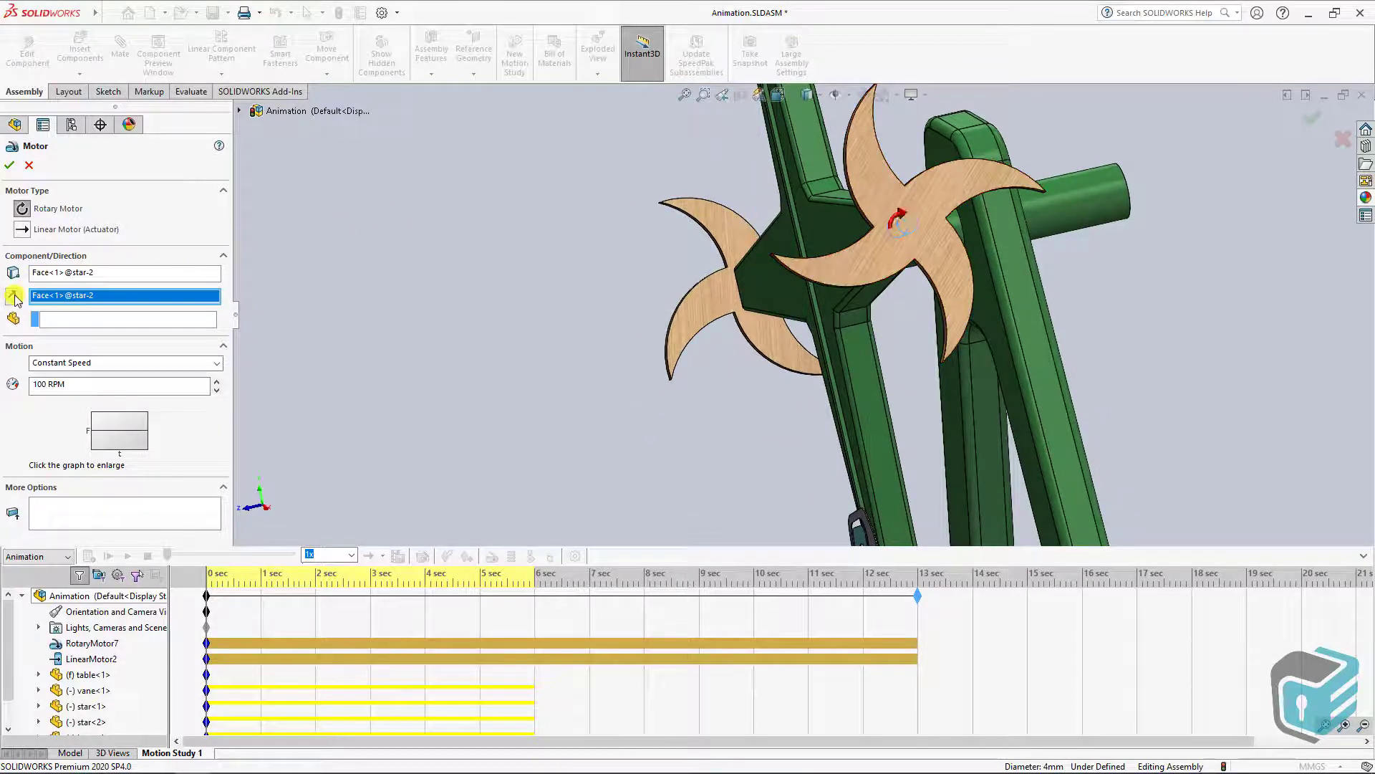
click(60, 322)
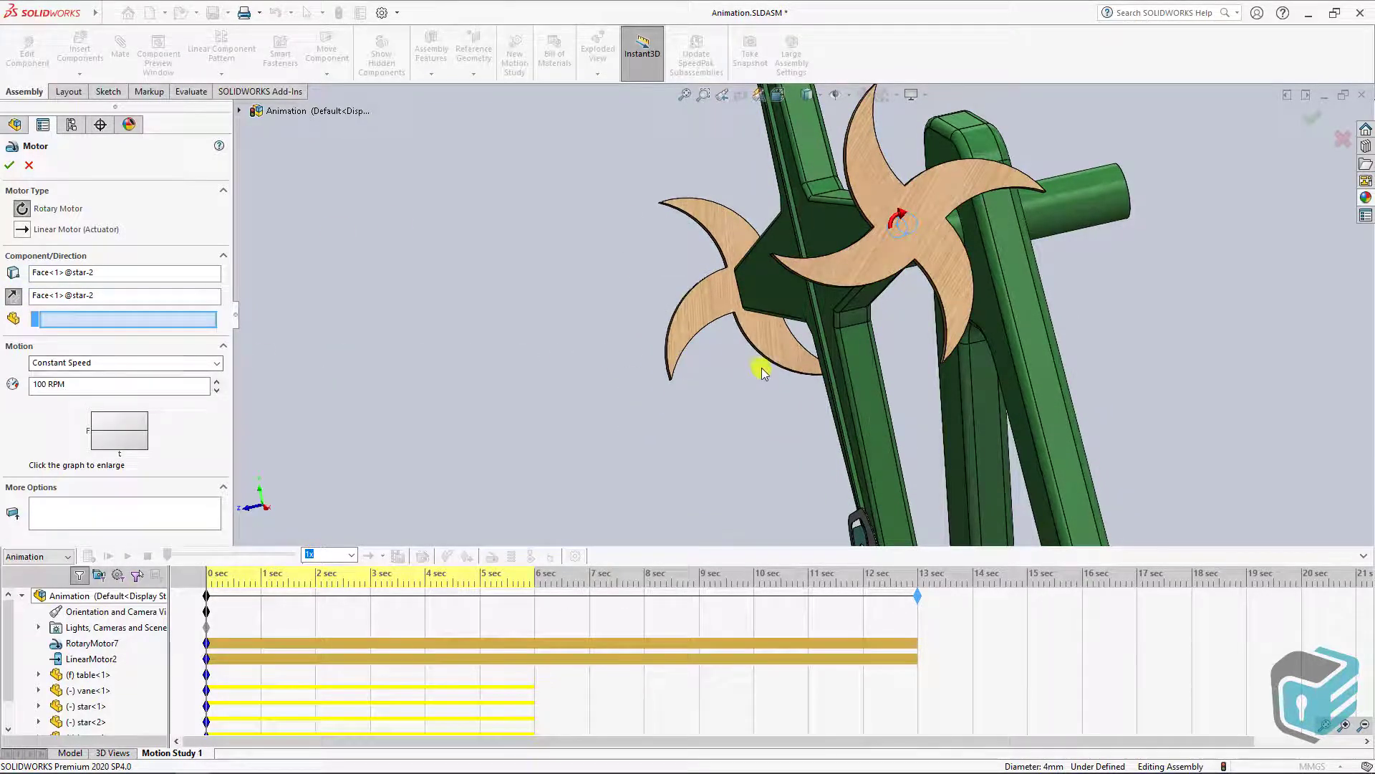
mouse_move(763, 373)
middle_down()
mouse_move(1001, 271)
mouse_move(741, 292)
middle_up()
click(839, 275)
text(40)
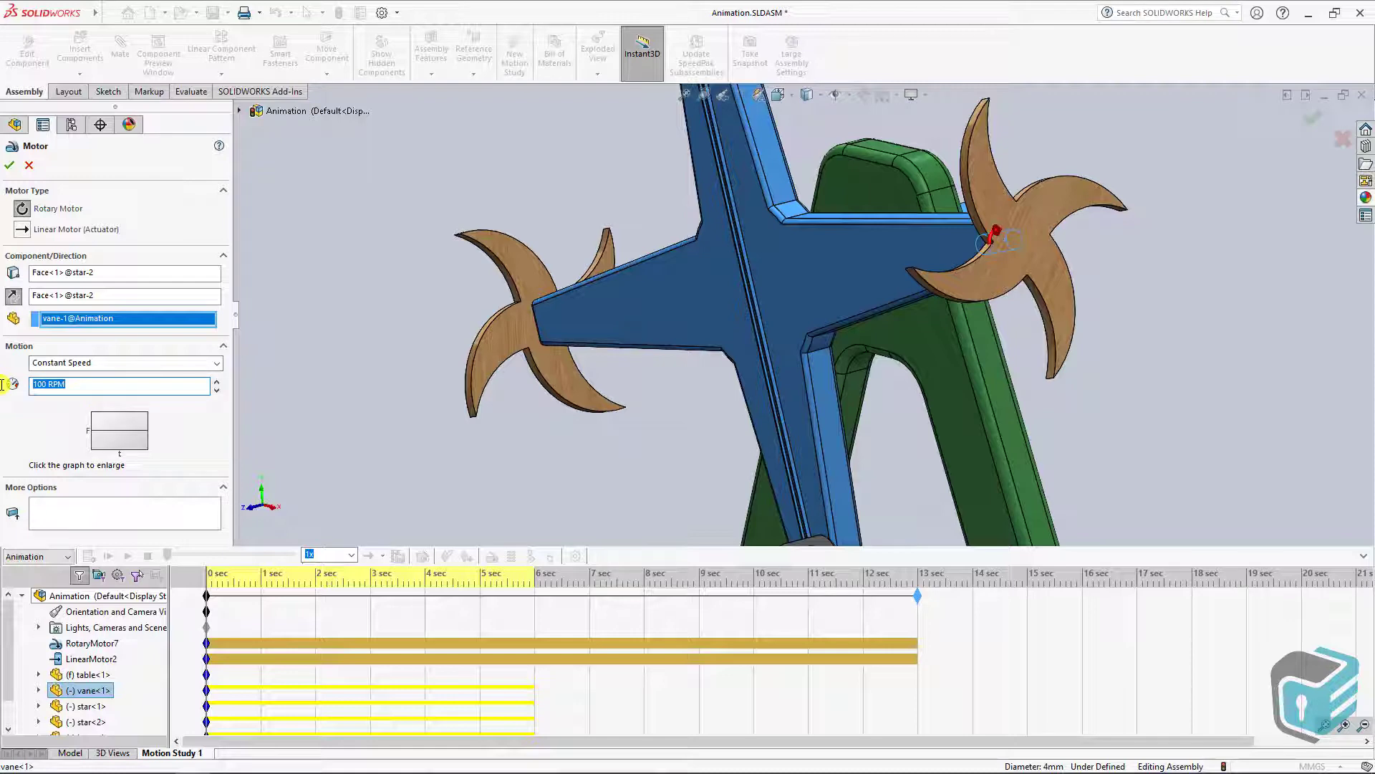
click(10, 167)
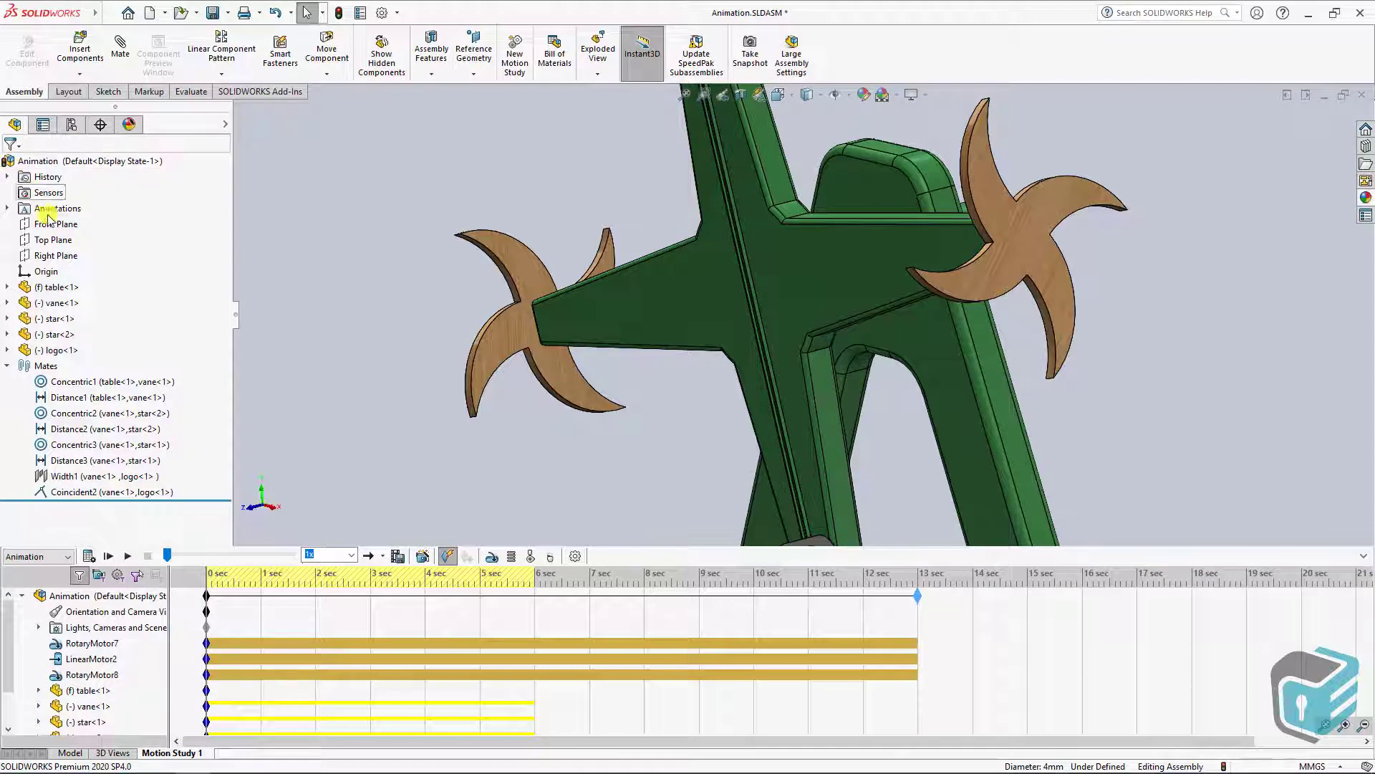
- In front view, add a rotary motor on star-1's face relative to the vane at about 5 RPM
click(497, 554)
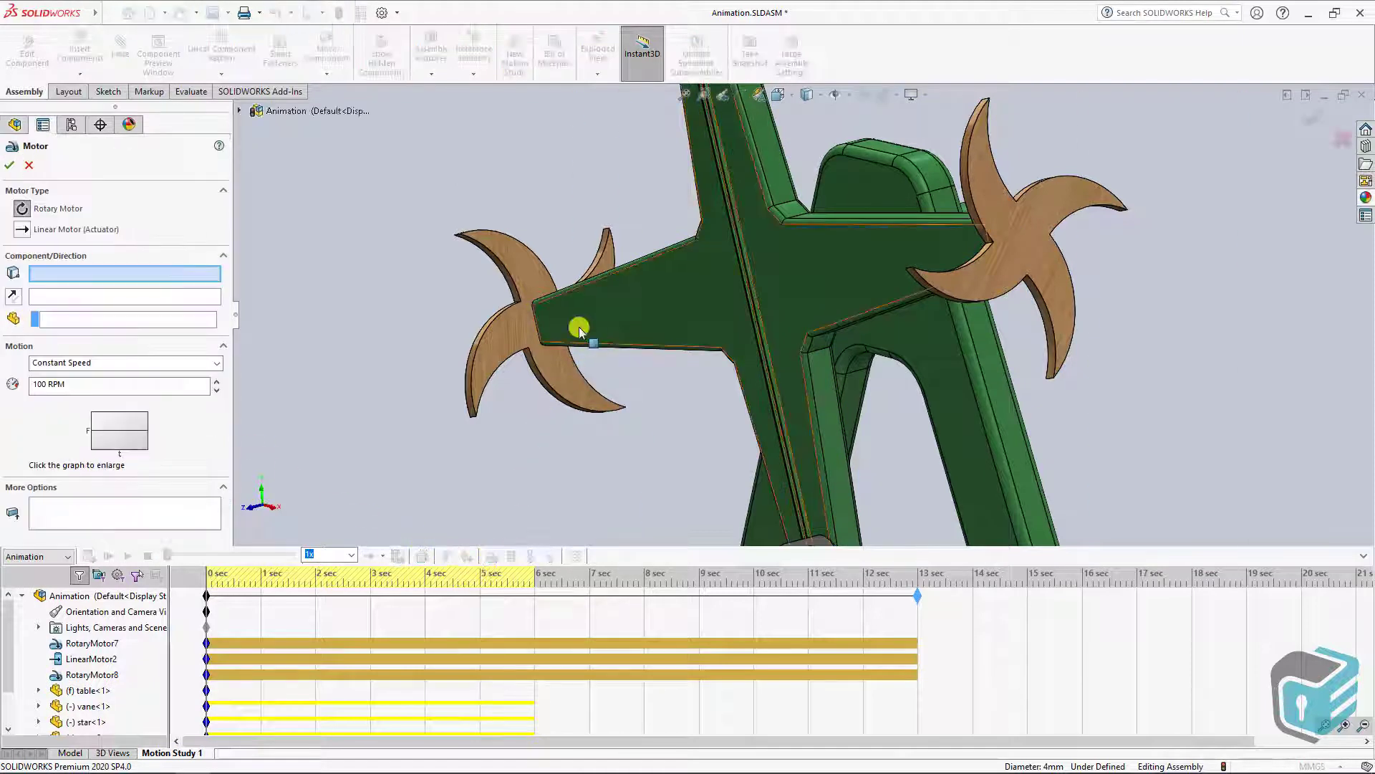
key(ctrl+1)
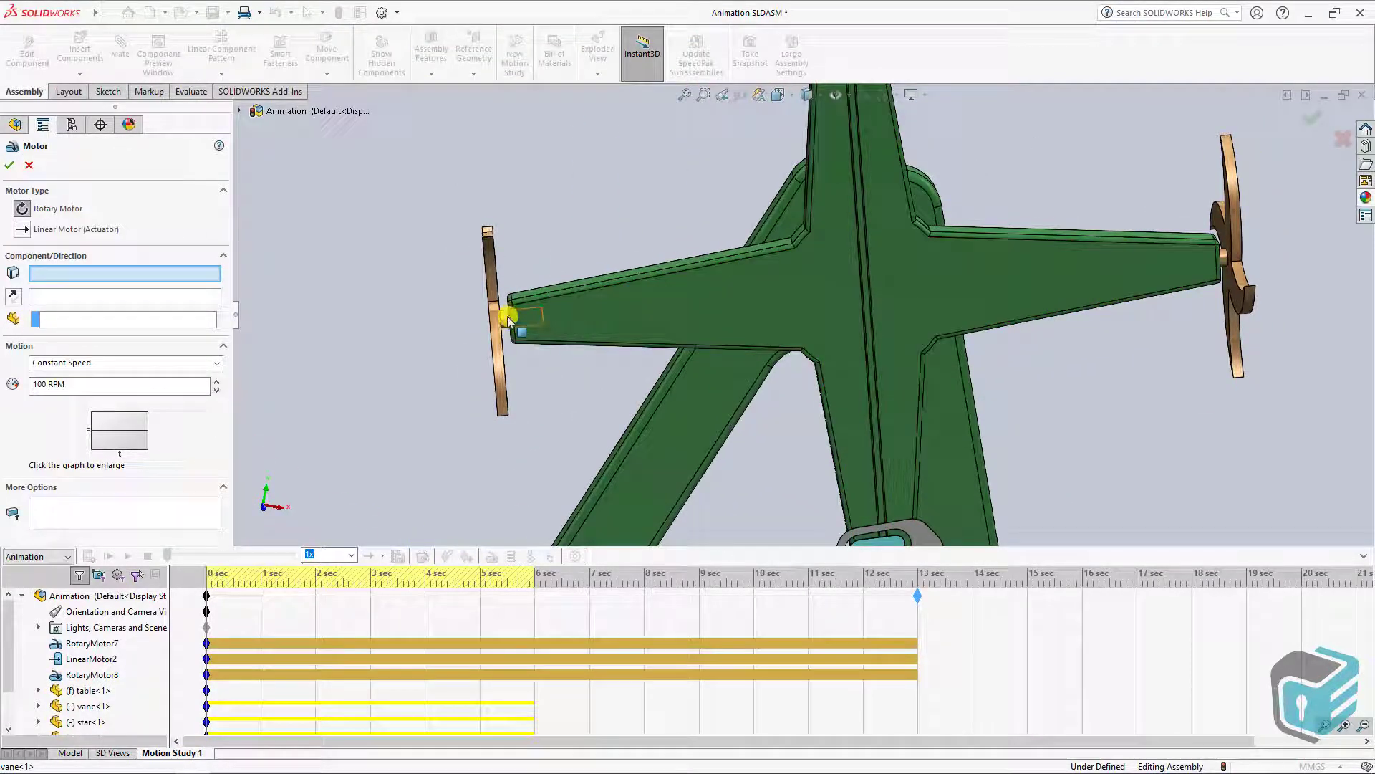
click(511, 319)
click(97, 320)
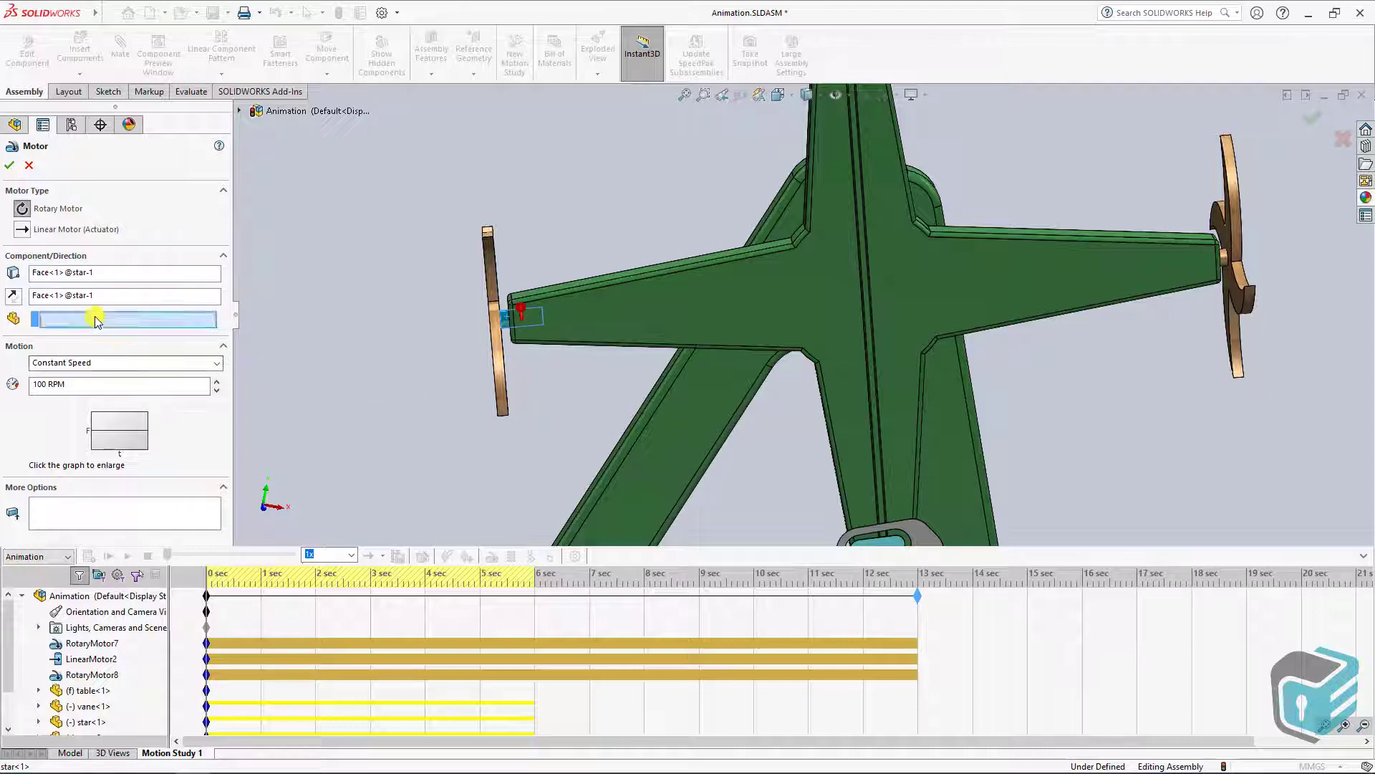
click(634, 317)
text(50)
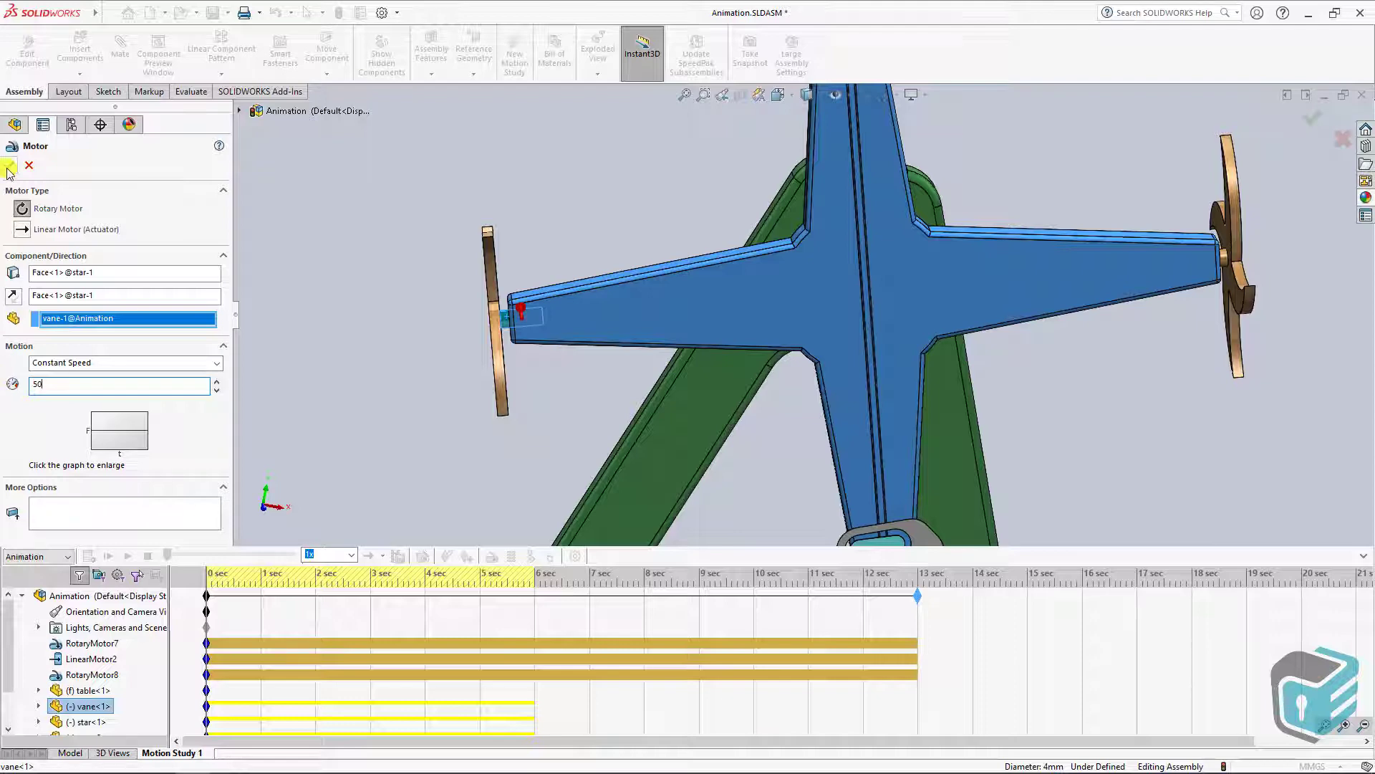
click(9, 168)
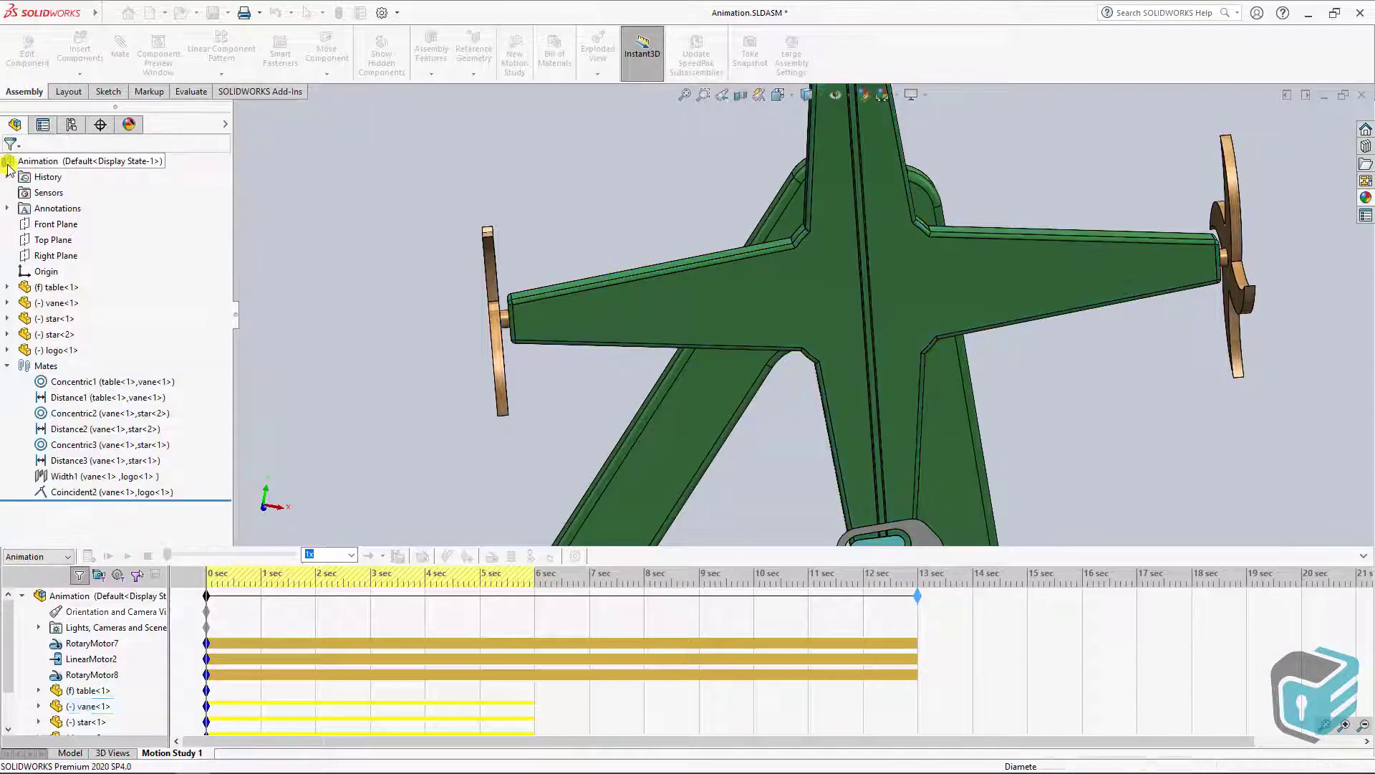
- Restore the saved view named 'view' and recalculate the full 13-second study
key(space)
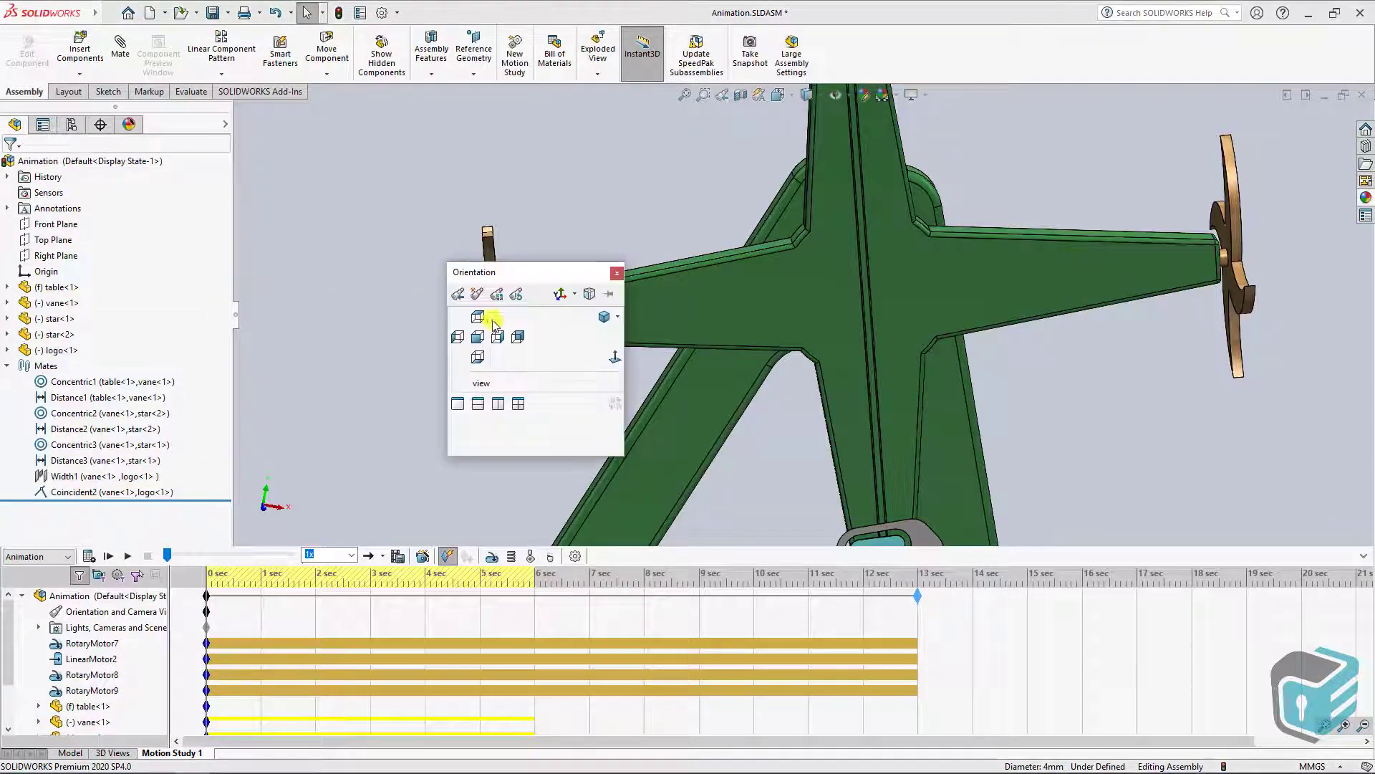
click(502, 385)
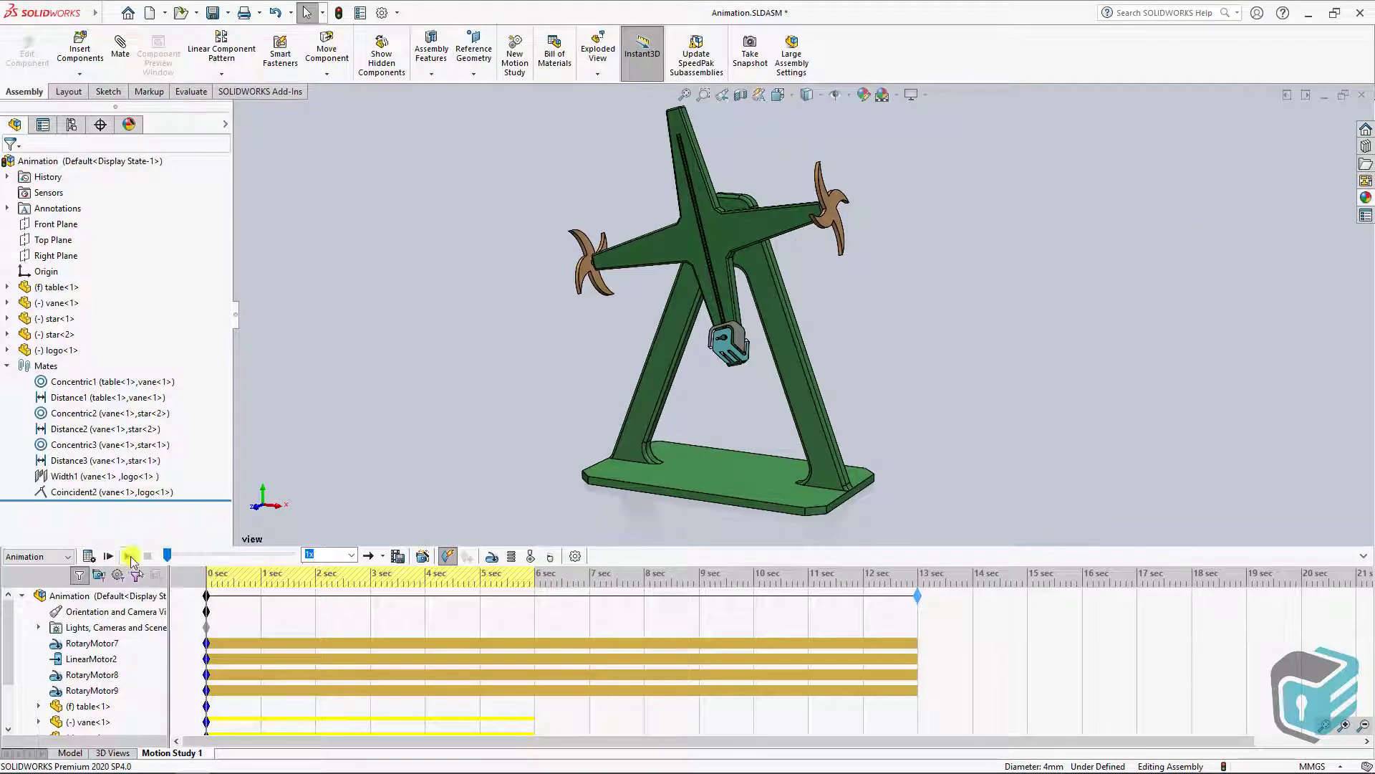
click(90, 557)
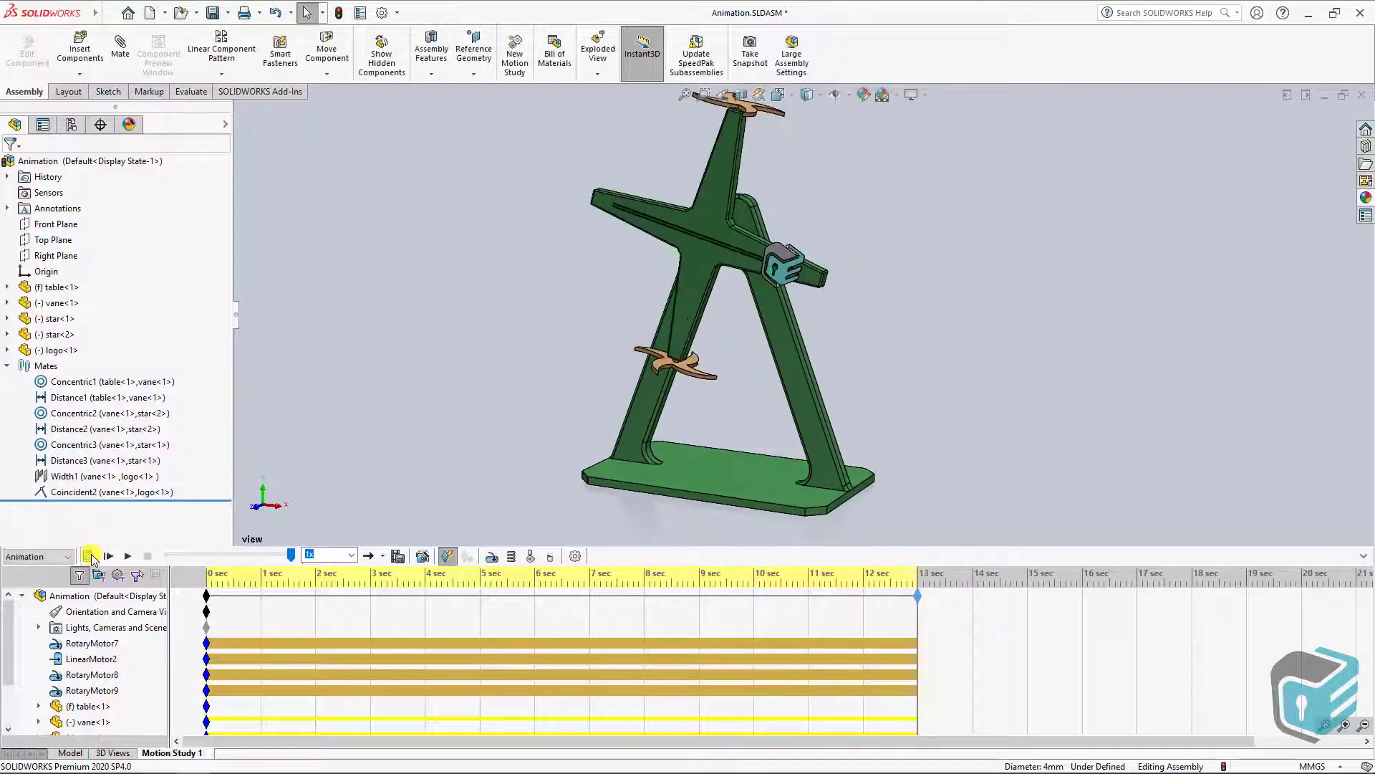
- Disable view key creation and copy the 0-second orientation key
right_click(124, 616)
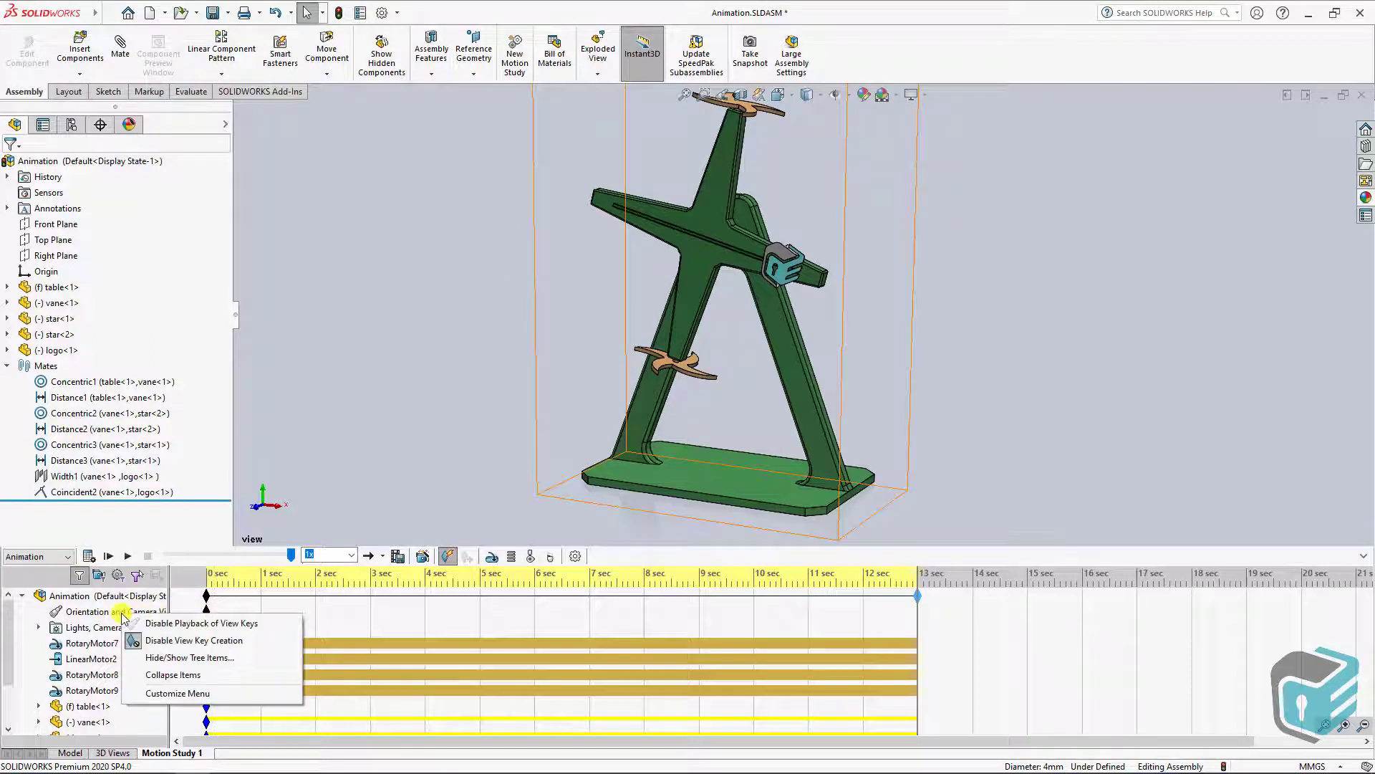
click(224, 647)
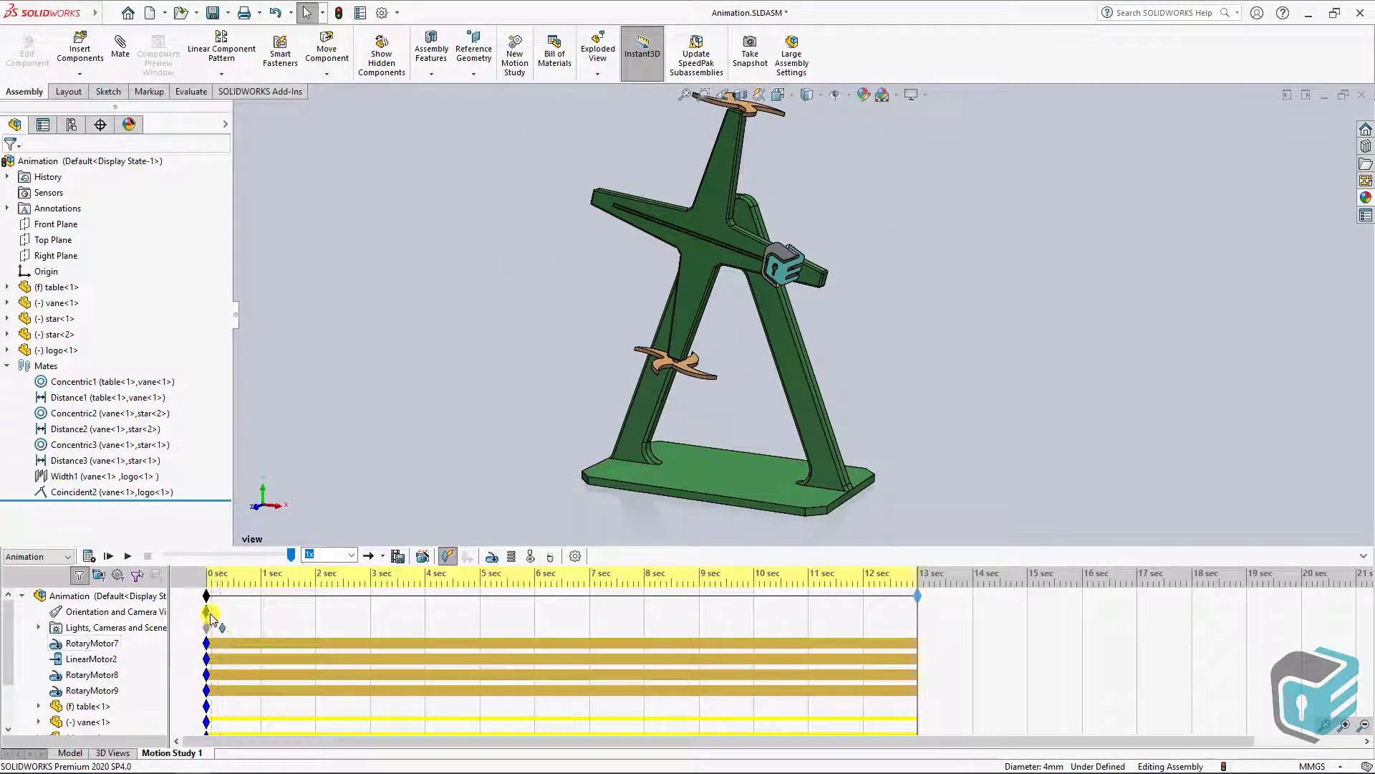
right_click(210, 617)
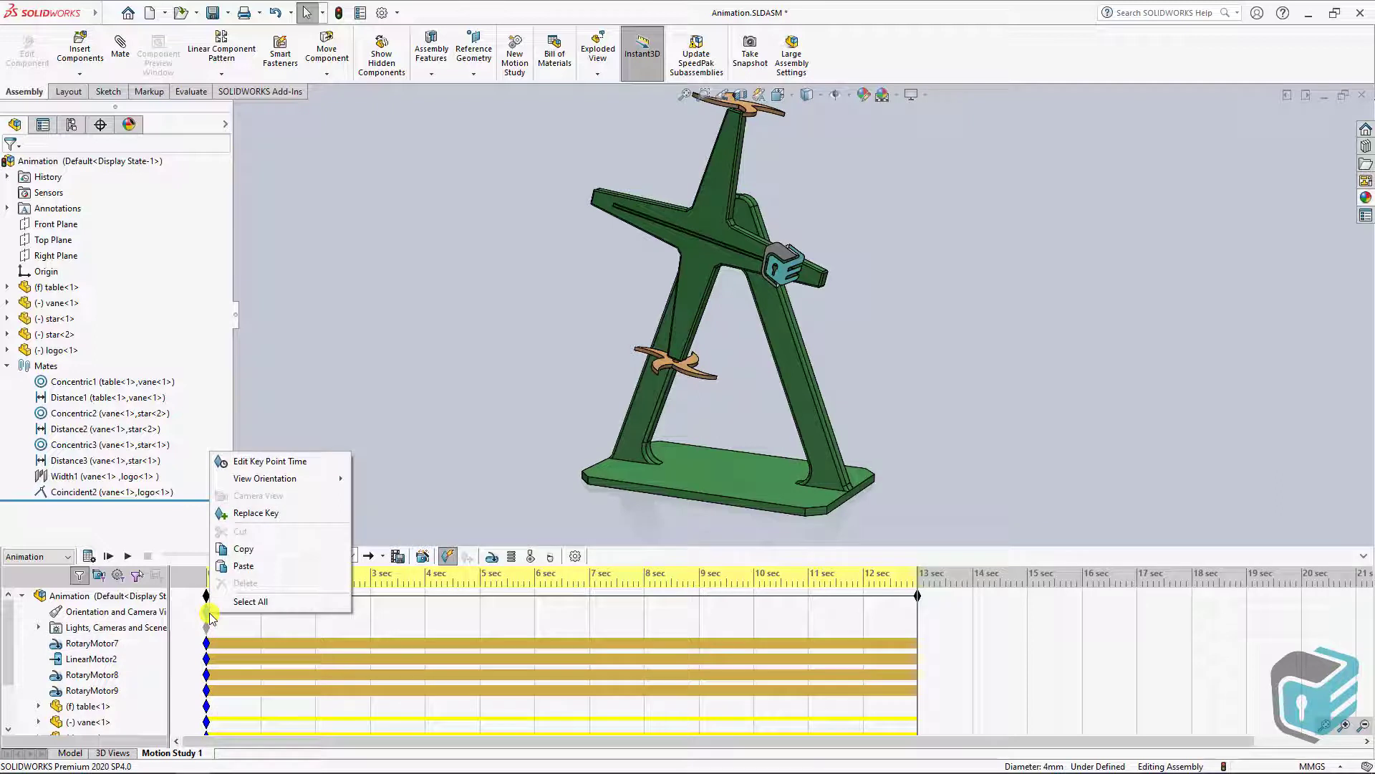
click(255, 548)
- Paste the copied camera key at 4 seconds and move the time bar to about 9 seconds
click(425, 617)
right_click(425, 614)
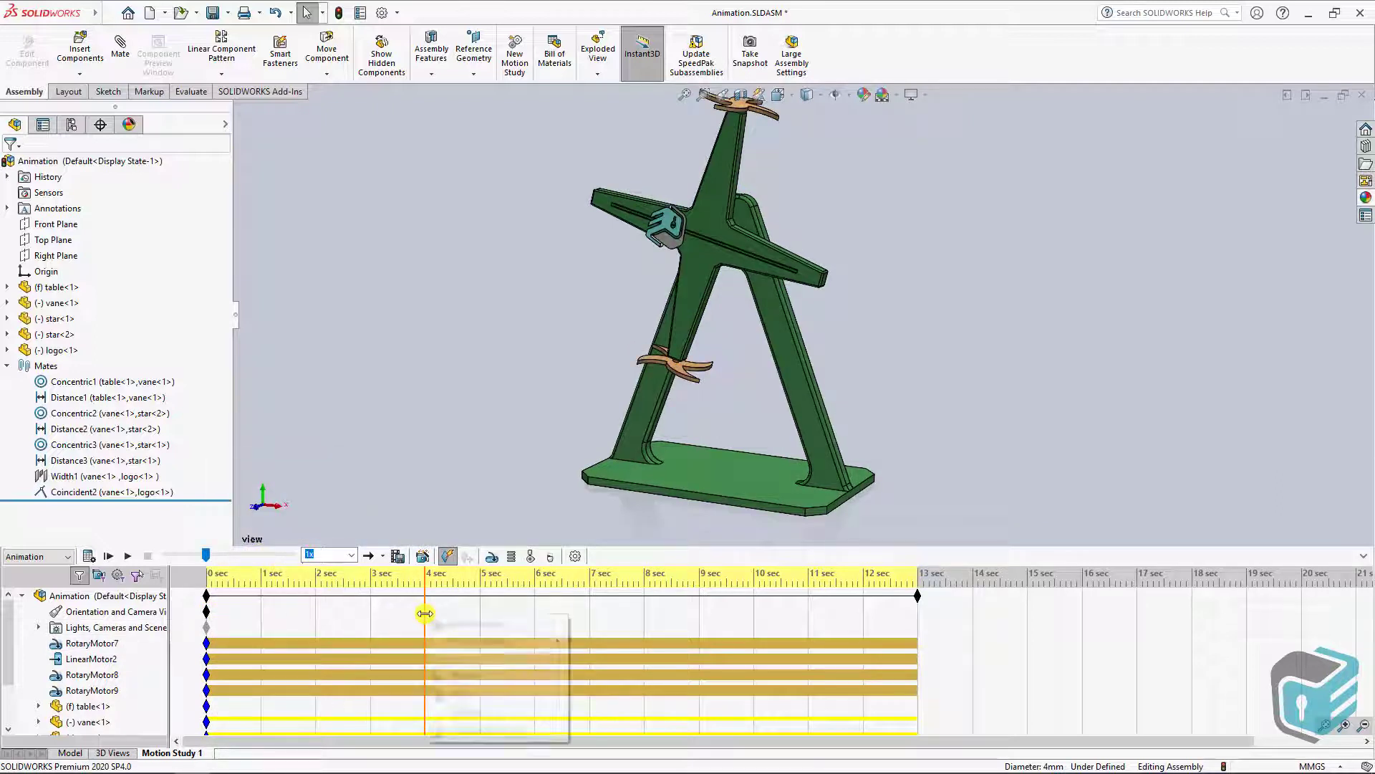
click(467, 677)
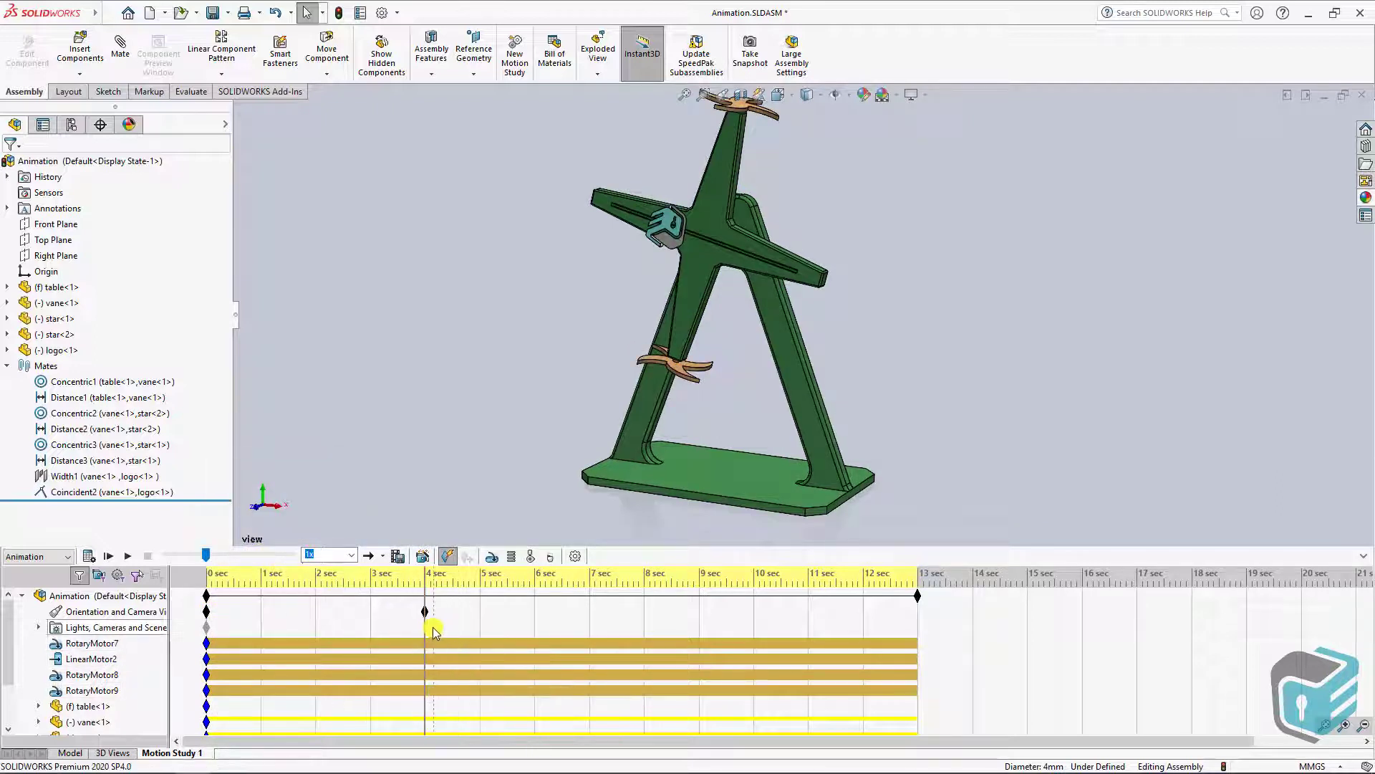
click(457, 626)
drag(506, 630, 699, 641)
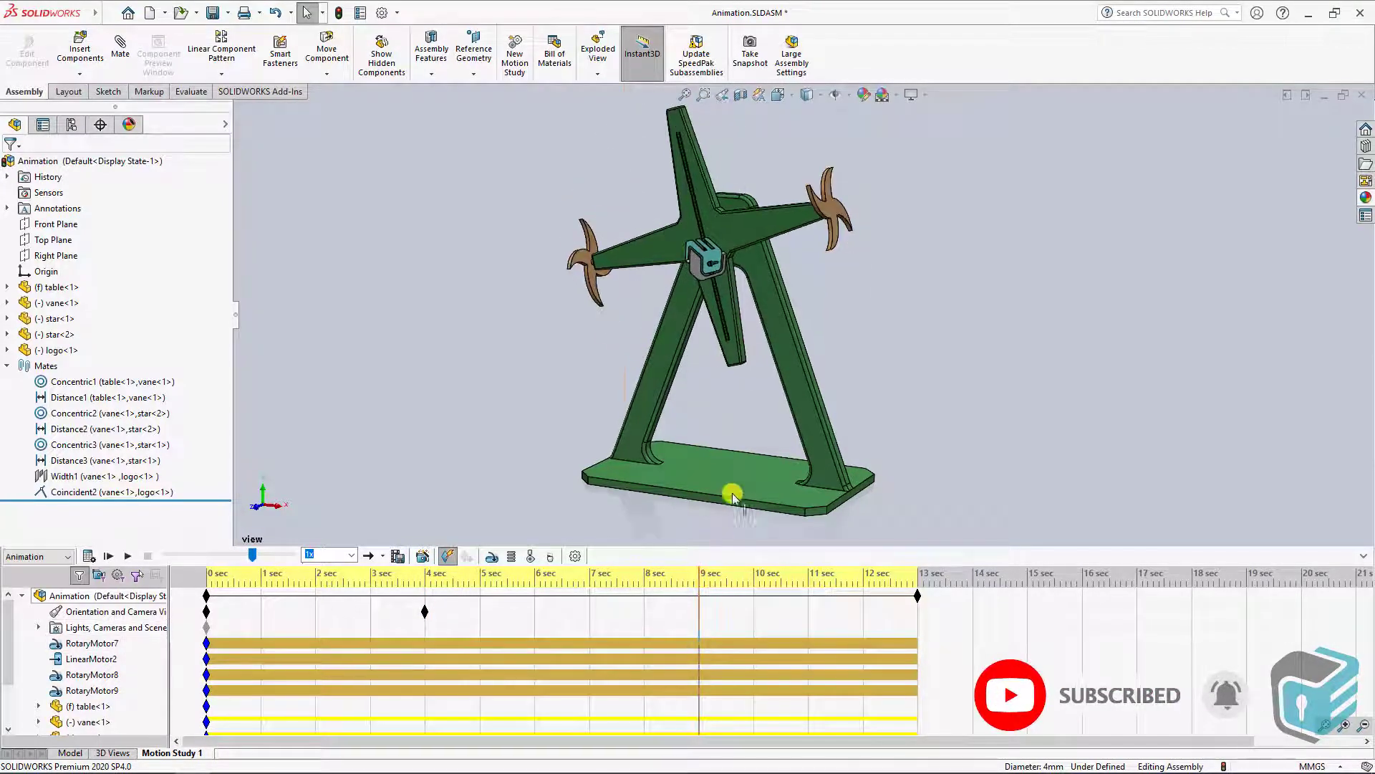
- At 9 seconds, orbit the windmill to a near-front view for the next camera key
mouse_move(746, 454)
middle_down()
mouse_move(788, 419)
mouse_move(841, 432)
mouse_move(835, 449)
mouse_move(777, 468)
mouse_move(747, 436)
mouse_move(758, 435)
mouse_move(750, 466)
middle_up()
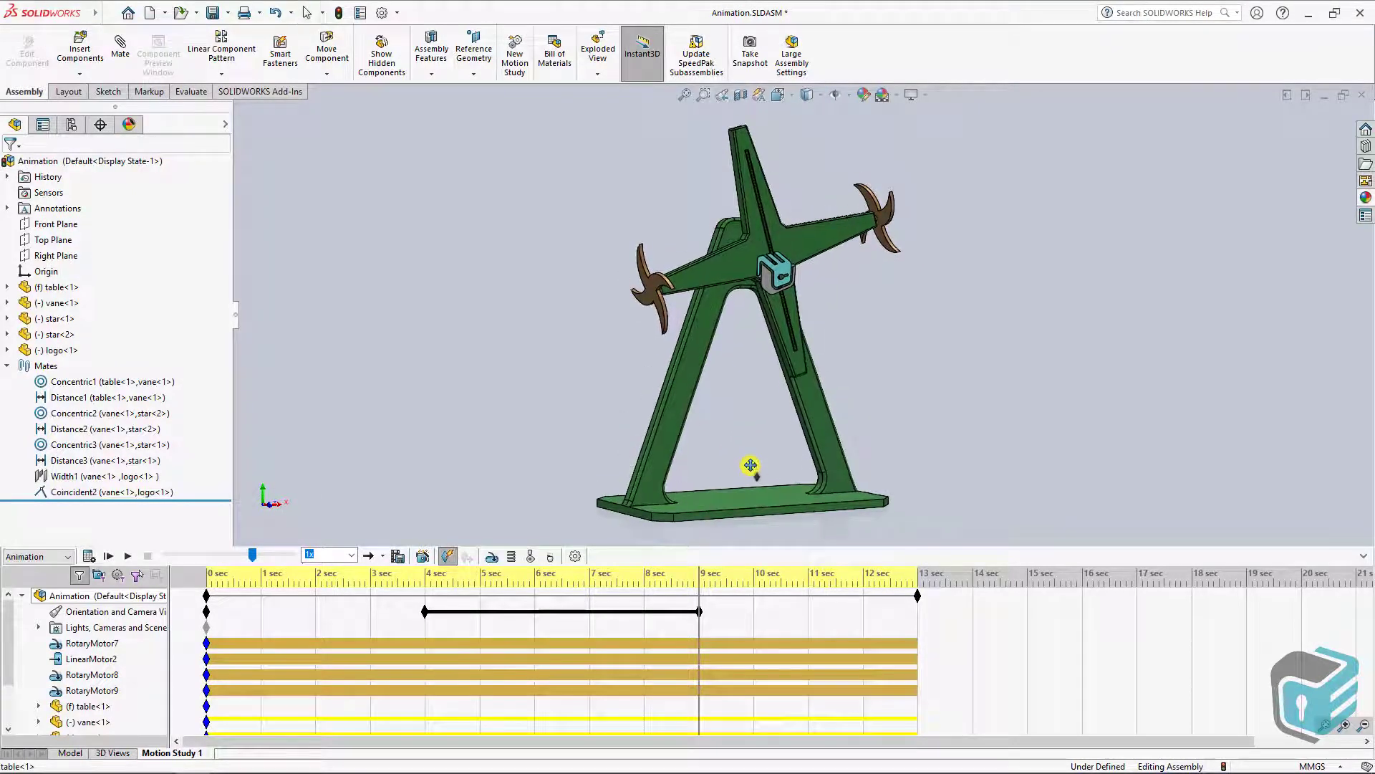
click(702, 630)
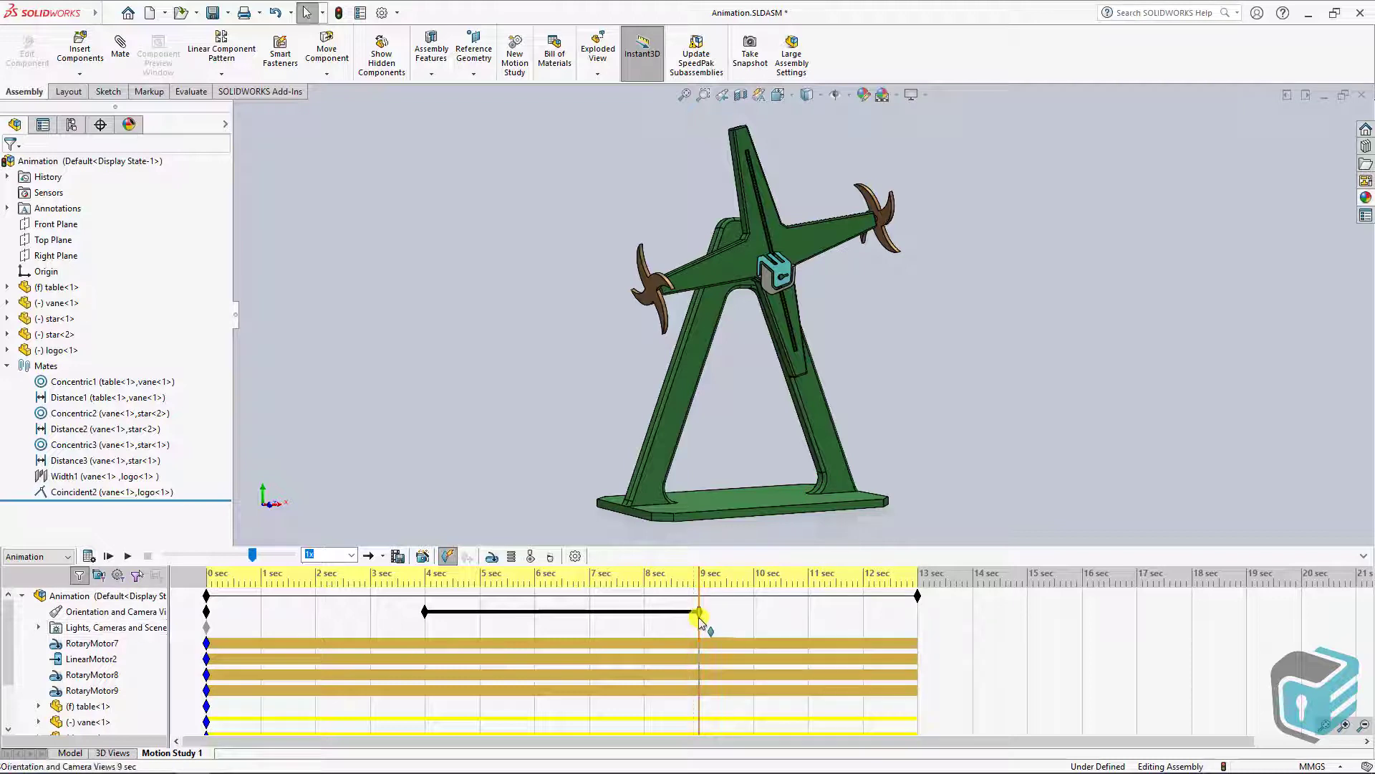
- Rewind the windmill motion study's time bar to 0 seconds and play the animation
click(230, 620)
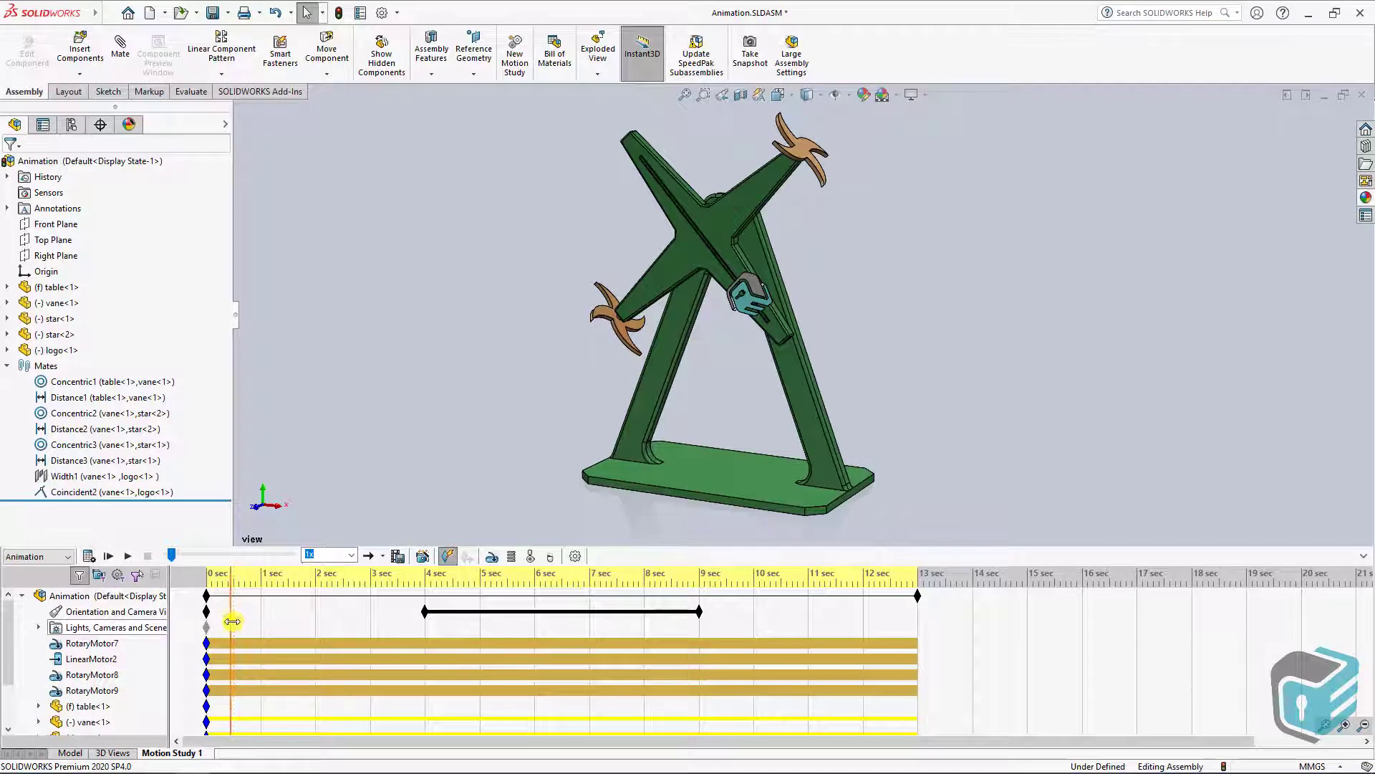
drag(232, 621, 193, 622)
click(129, 558)
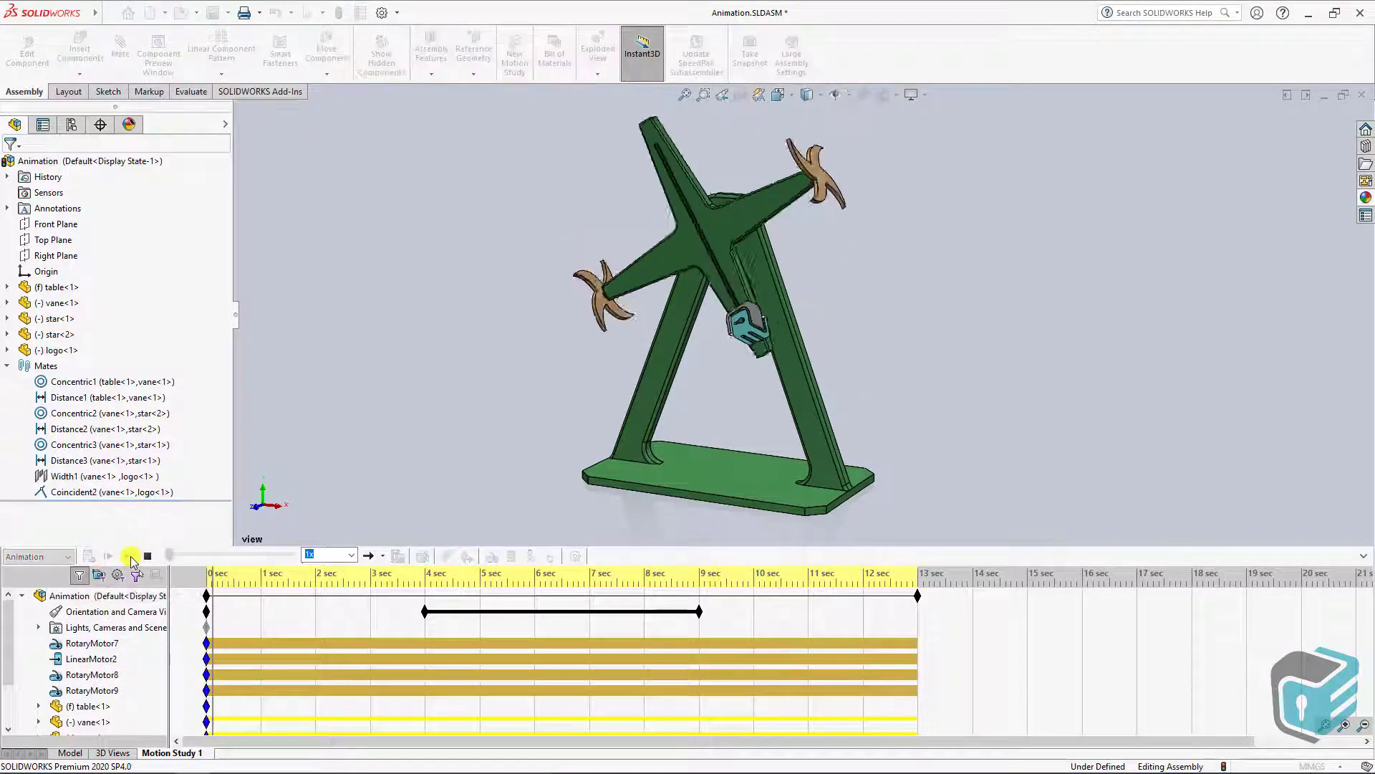